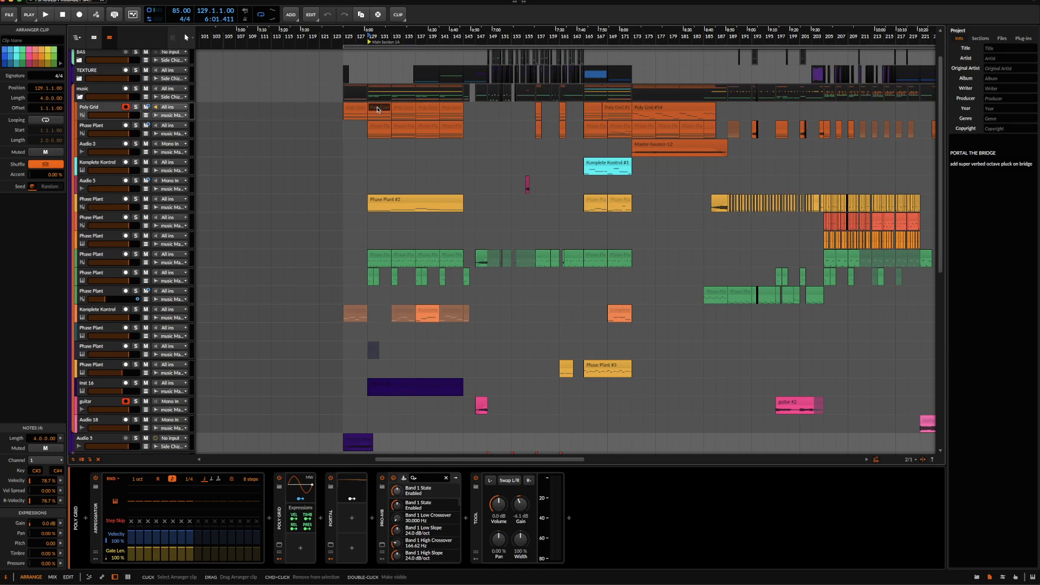
- Solo the orange Phase Plant track directly below the Poly Grid track
{"action": "scroll", "coordinate": [378, 109], "scroll_direction": "down", "scroll_amount": 5}
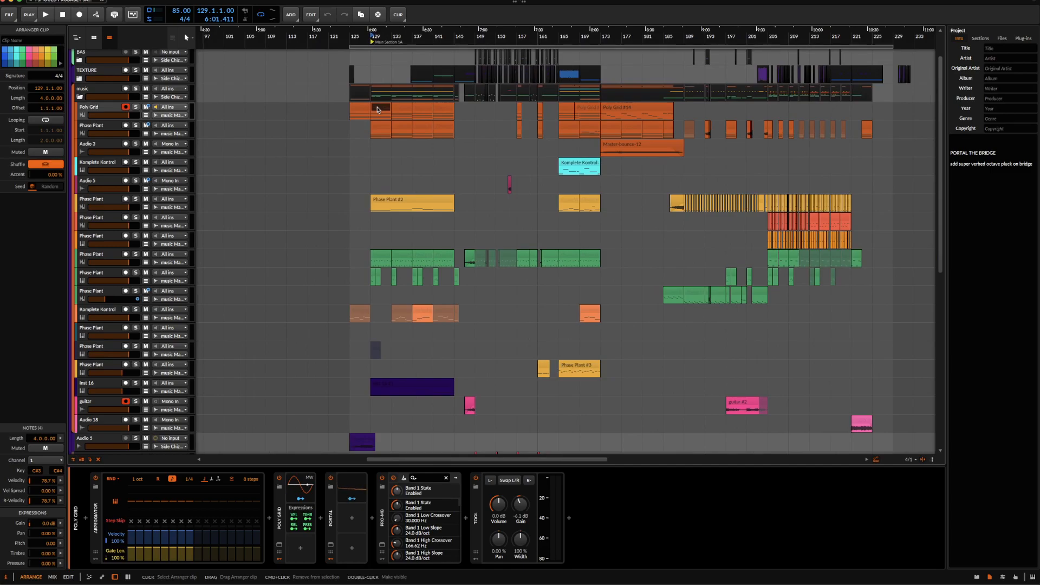
{"action": "scroll", "coordinate": [377, 110], "scroll_direction": "down", "scroll_amount": 1}
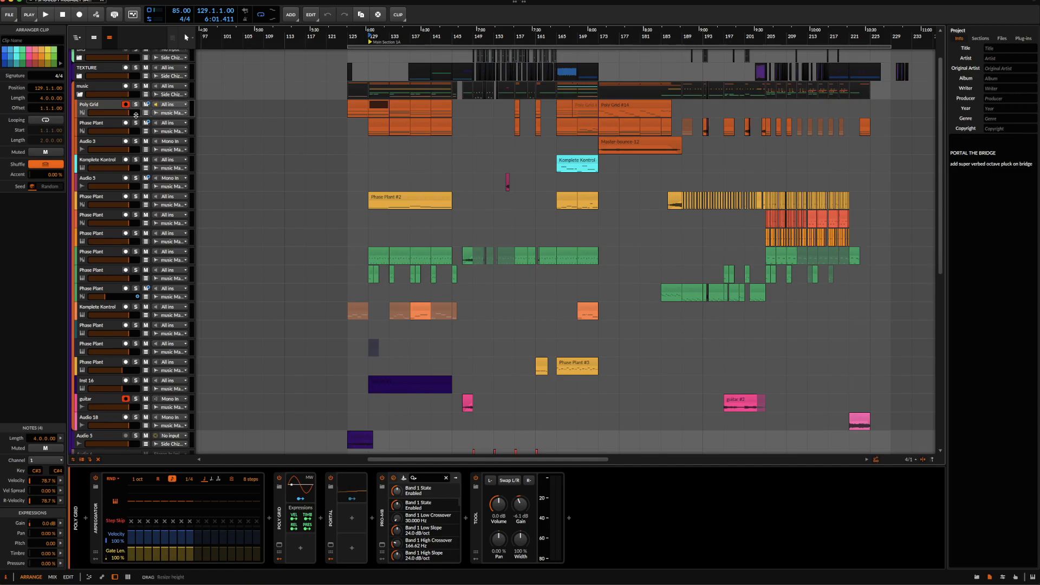
{"action": "left_click", "coordinate": [96, 131]}
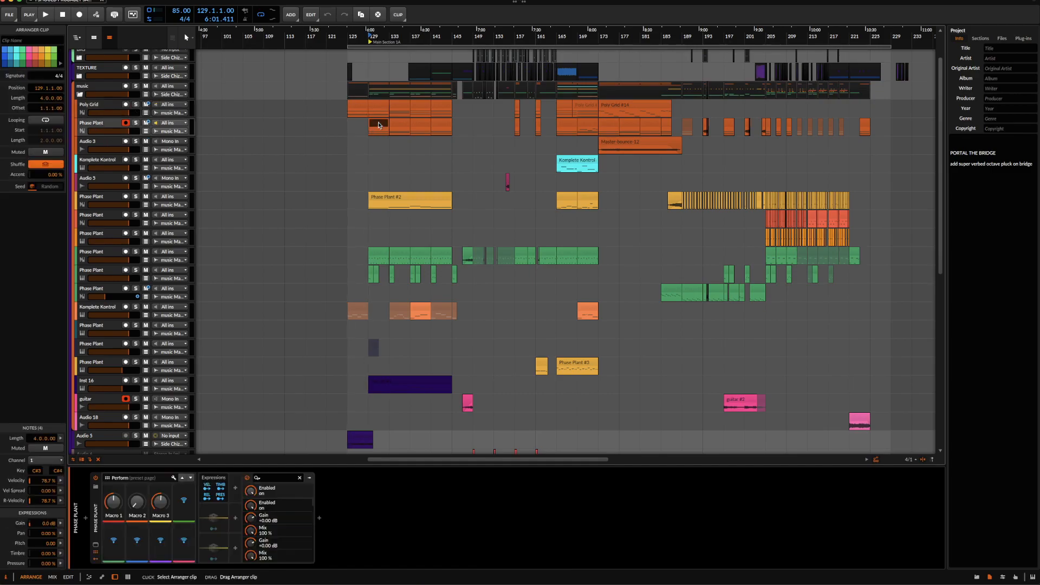
{"action": "left_click", "coordinate": [100, 128]}
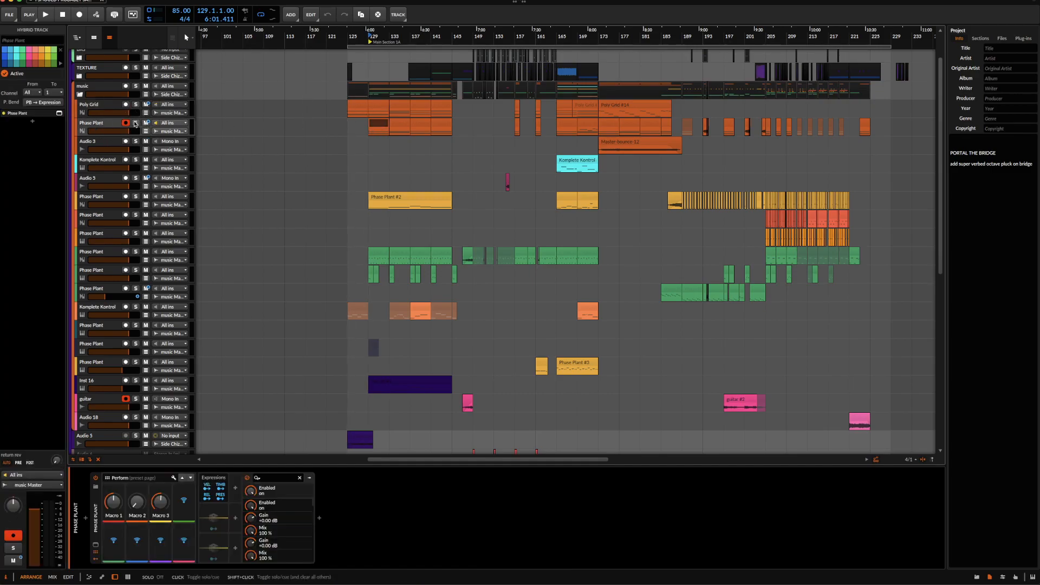
{"action": "left_click", "coordinate": [136, 124]}
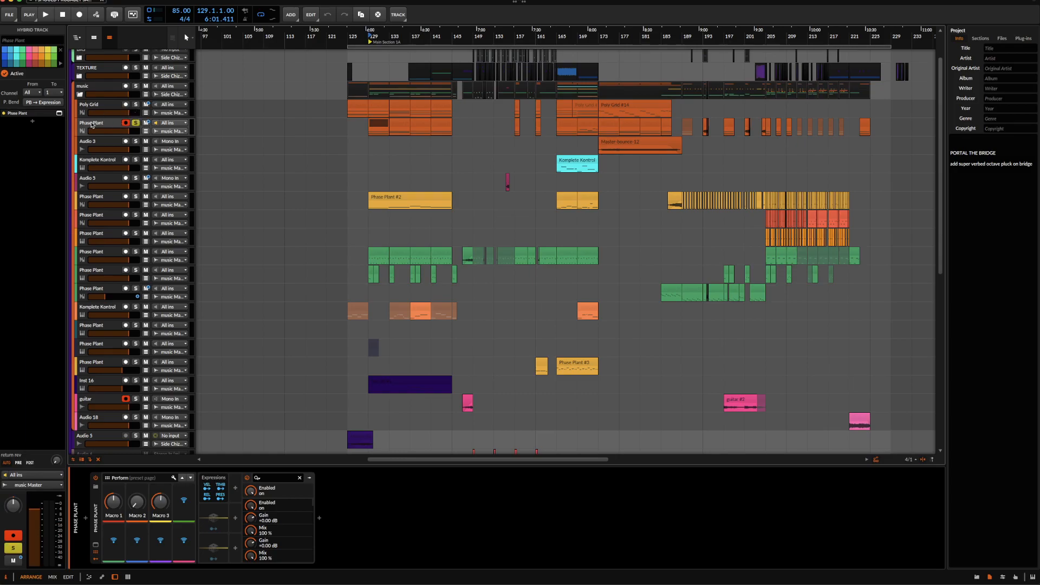
- Play the soloed orange Phase Plant track from its clip at bar 129, stopping after about five bars
{"action": "left_click", "coordinate": [376, 126]}
{"action": "scroll", "coordinate": [376, 127], "scroll_direction": "up", "scroll_amount": 3}
{"action": "key", "text": "space"}
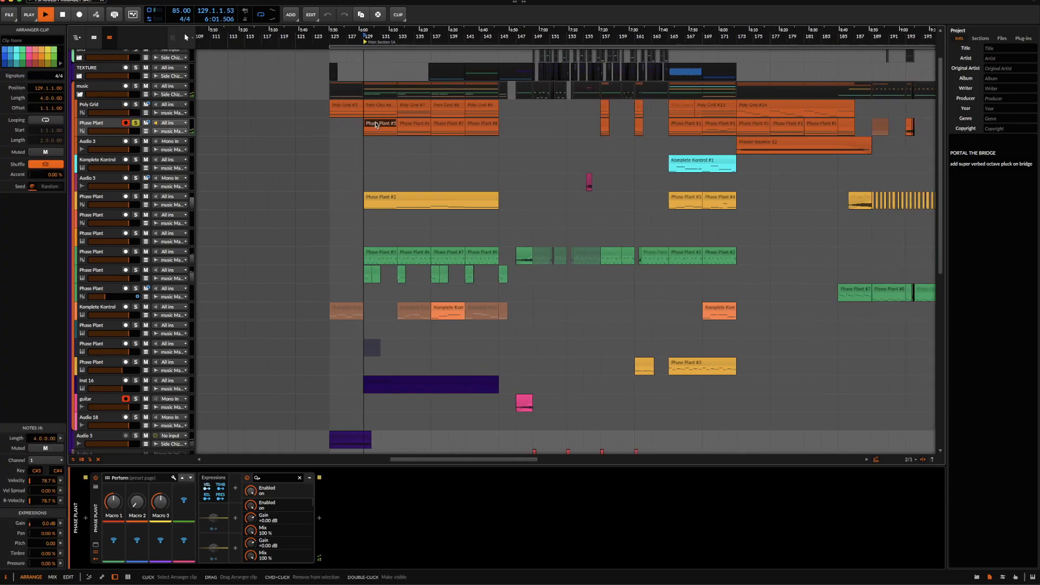
{"action": "left_click", "coordinate": [99, 124]}
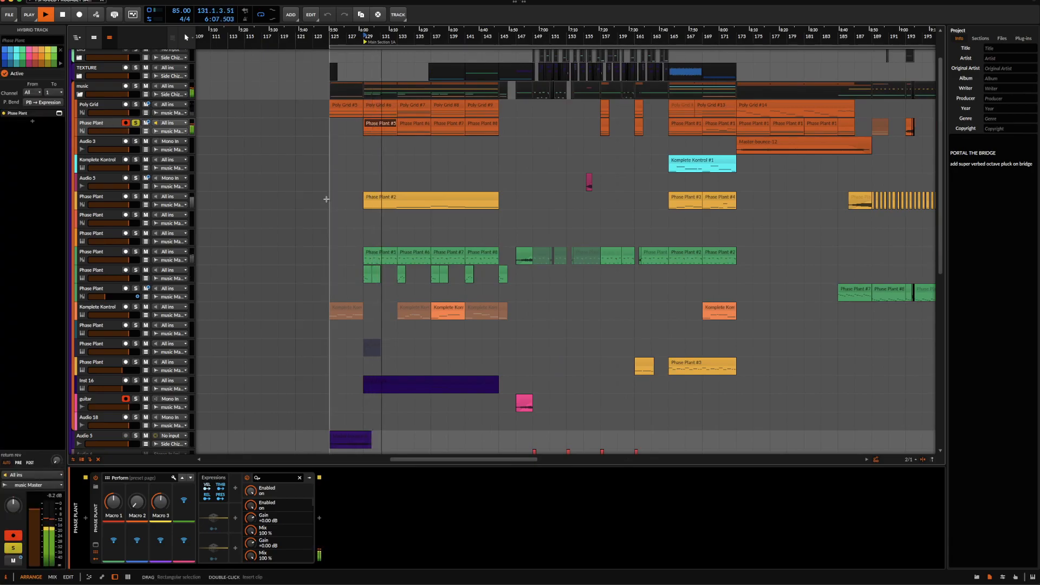
{"action": "left_click", "coordinate": [380, 173]}
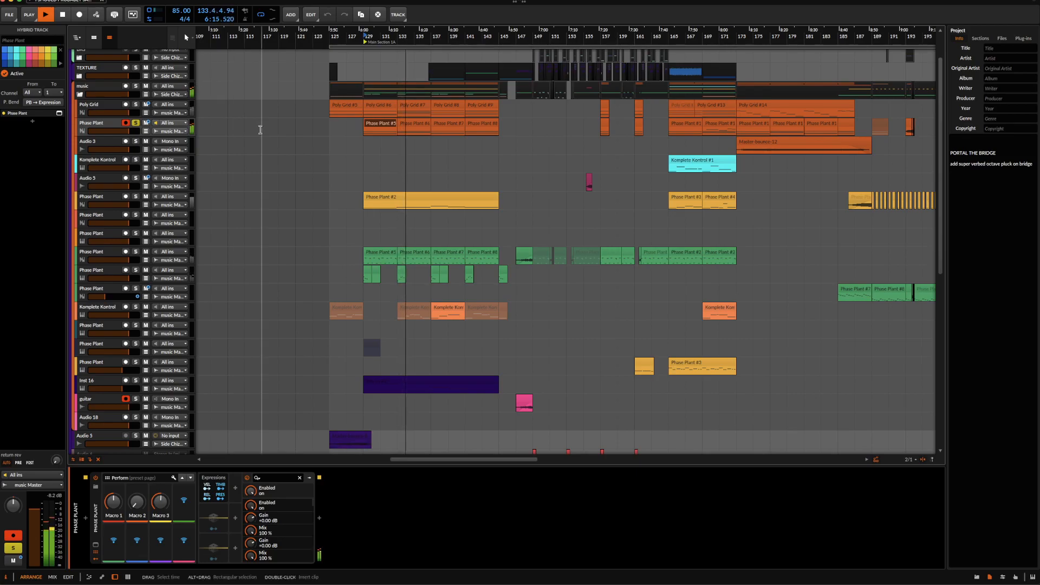
{"action": "key", "text": "space"}
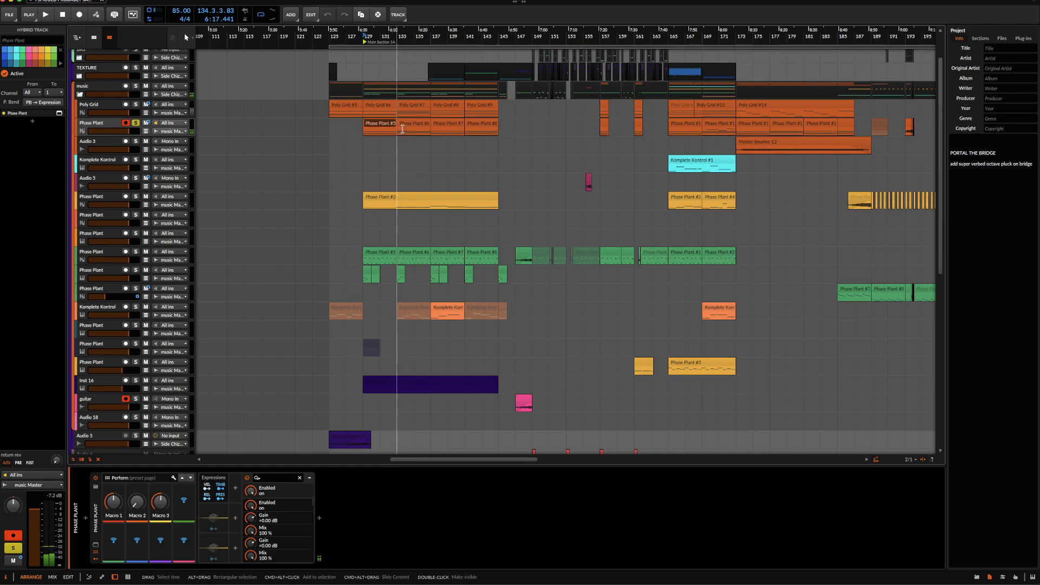
- Open the Phase Plant plugin window and examine its generators and the Filter and Delay effects in Lane 1
{"action": "left_click", "coordinate": [95, 546]}
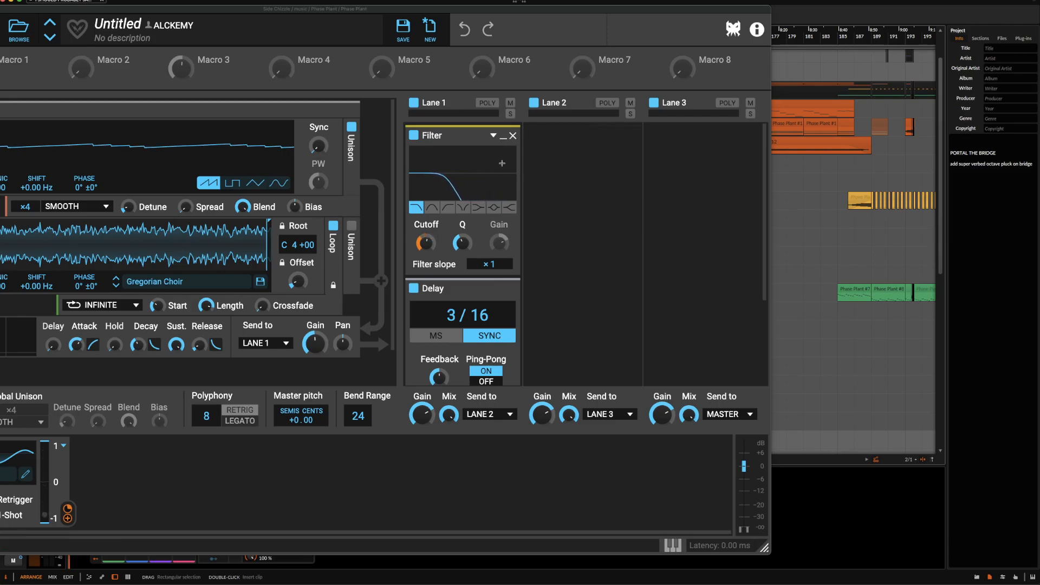
{"action": "scroll", "coordinate": [360, 169], "scroll_direction": "down", "scroll_amount": 1}
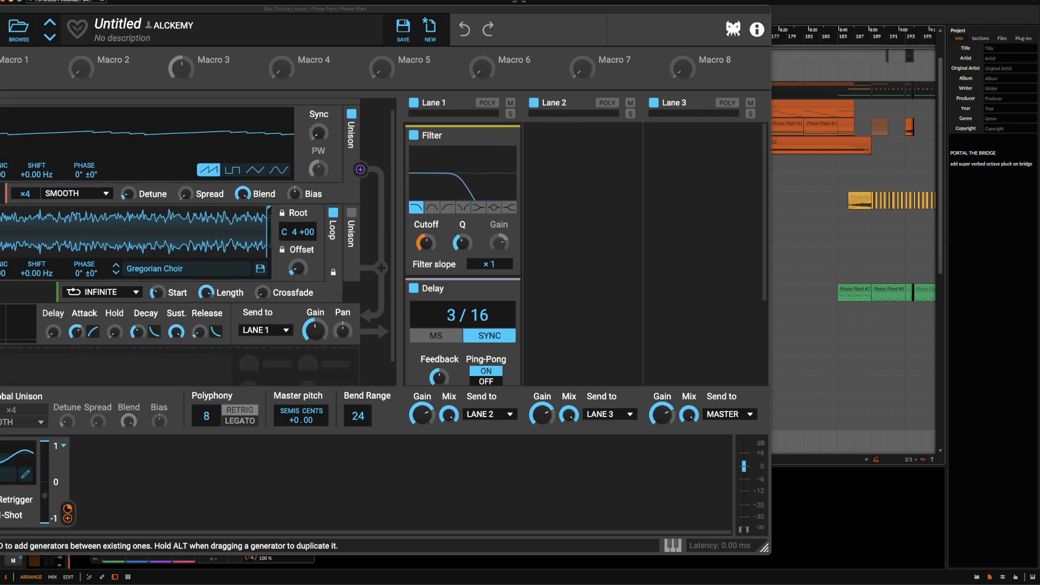
{"action": "scroll", "coordinate": [19, 173], "scroll_direction": "down", "scroll_amount": 2}
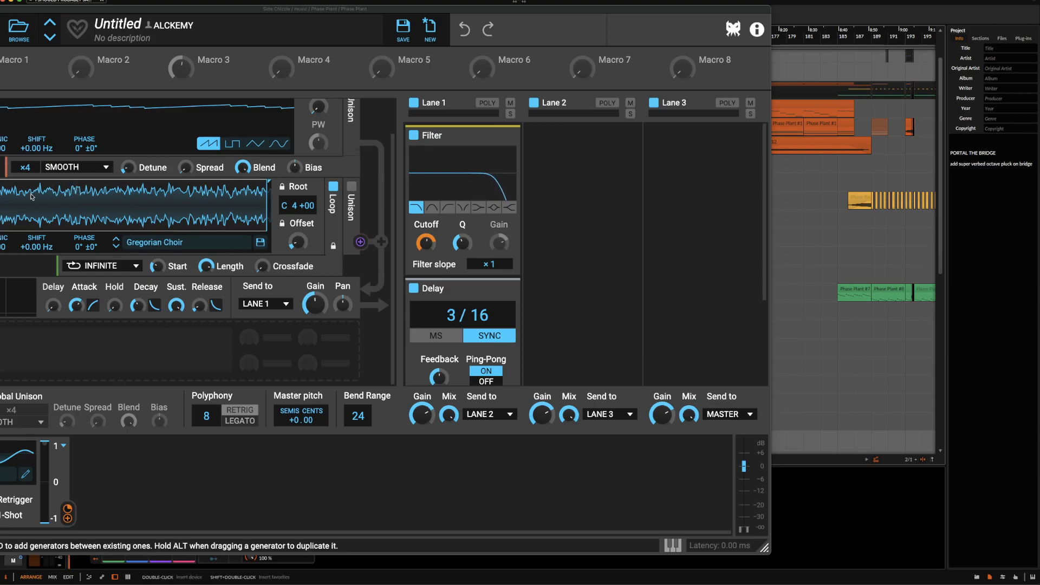
{"action": "scroll", "coordinate": [435, 226], "scroll_direction": "down", "scroll_amount": 3}
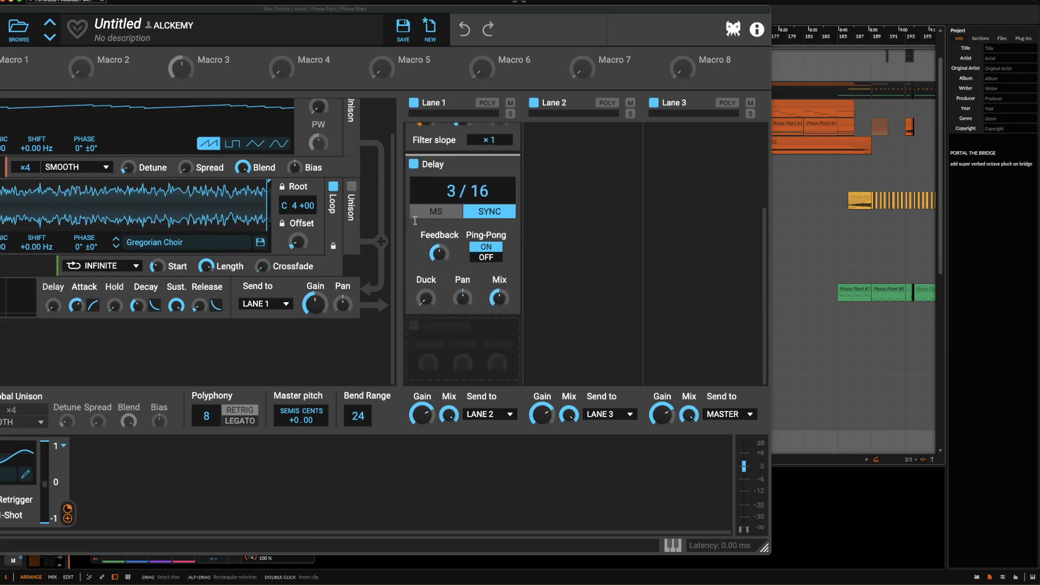
{"action": "scroll", "coordinate": [361, 241], "scroll_direction": "up", "scroll_amount": 1}
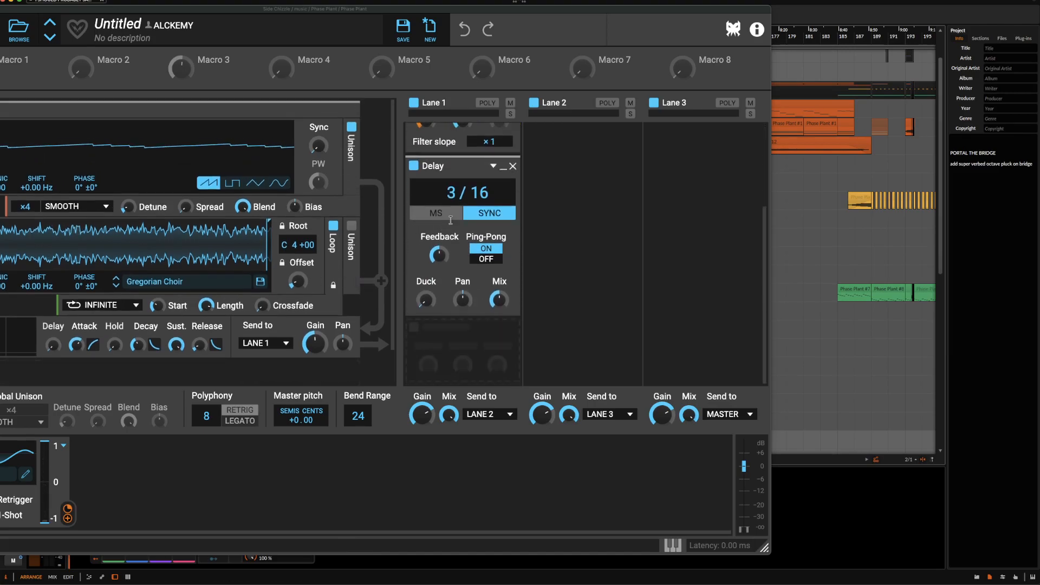
{"action": "scroll", "coordinate": [424, 170], "scroll_direction": "up", "scroll_amount": 3}
- Bypass the Lane 1 Filter to compare the sound, re-enable it, and close the Phase Plant window
{"action": "left_click", "coordinate": [413, 135]}
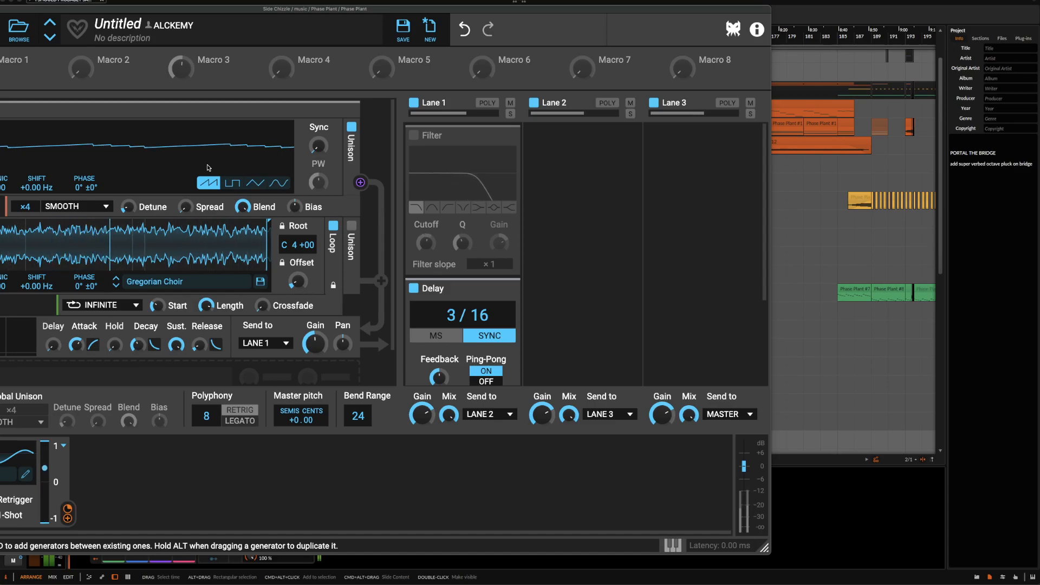
{"action": "left_click", "coordinate": [417, 139]}
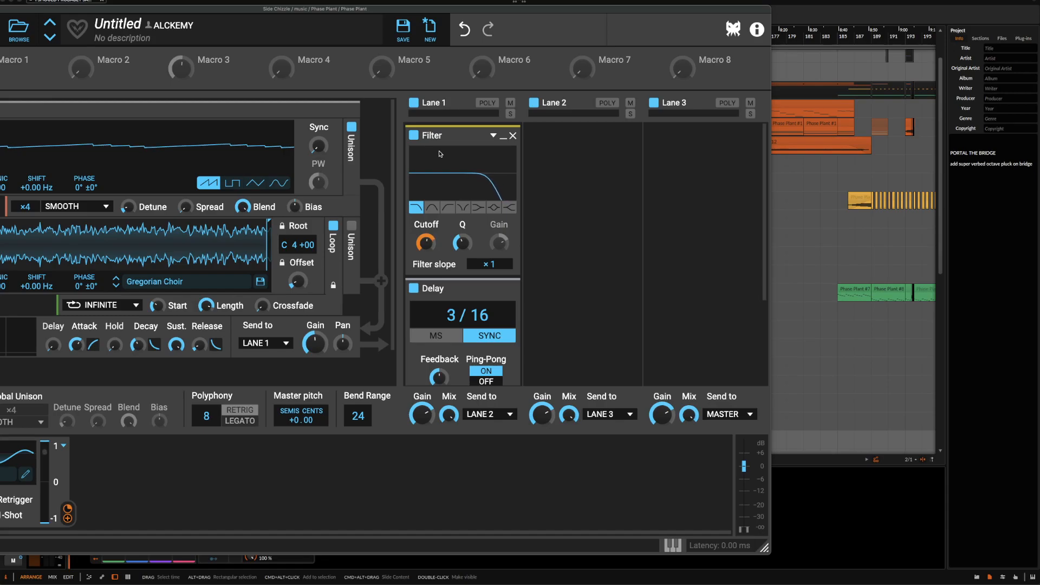
{"action": "left_click_drag", "start_coordinate": [440, 154], "coordinate": [425, 155]}
{"action": "key", "text": "Escape"}
- Select the green Phase Plant track whose clips start at bar 185, showing its Arpeggiator and Phase Plant devices
{"action": "key", "text": "space"}
{"action": "left_click", "coordinate": [343, 169]}
{"action": "left_click", "coordinate": [332, 169]}
{"action": "scroll", "coordinate": [327, 169], "scroll_direction": "down", "scroll_amount": 2}
{"action": "scroll", "coordinate": [328, 168], "scroll_direction": "right", "scroll_amount": 1}
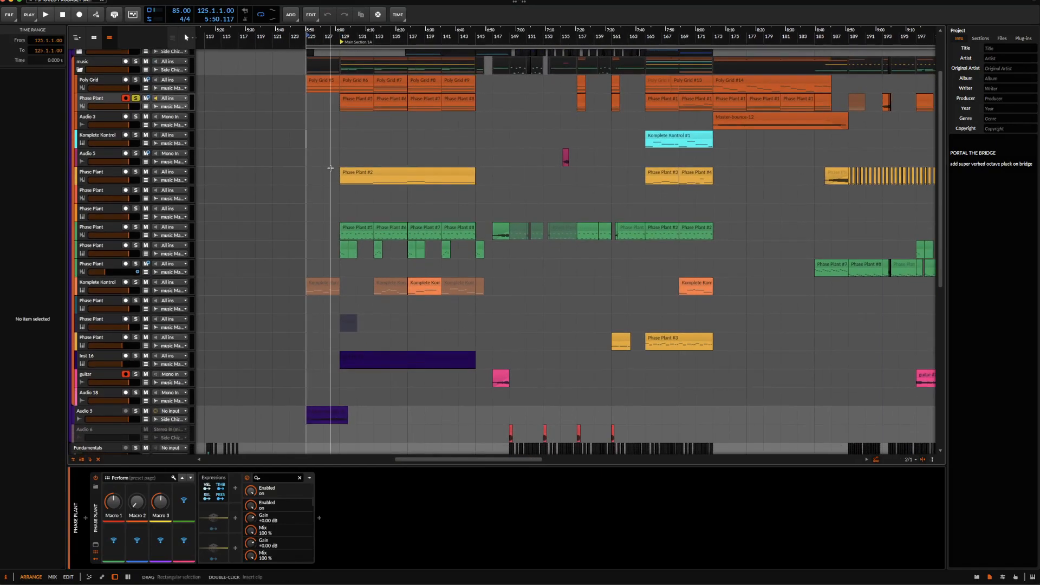
{"action": "scroll", "coordinate": [317, 168], "scroll_direction": "down", "scroll_amount": 5}
{"action": "scroll", "coordinate": [318, 169], "scroll_direction": "right", "scroll_amount": 10}
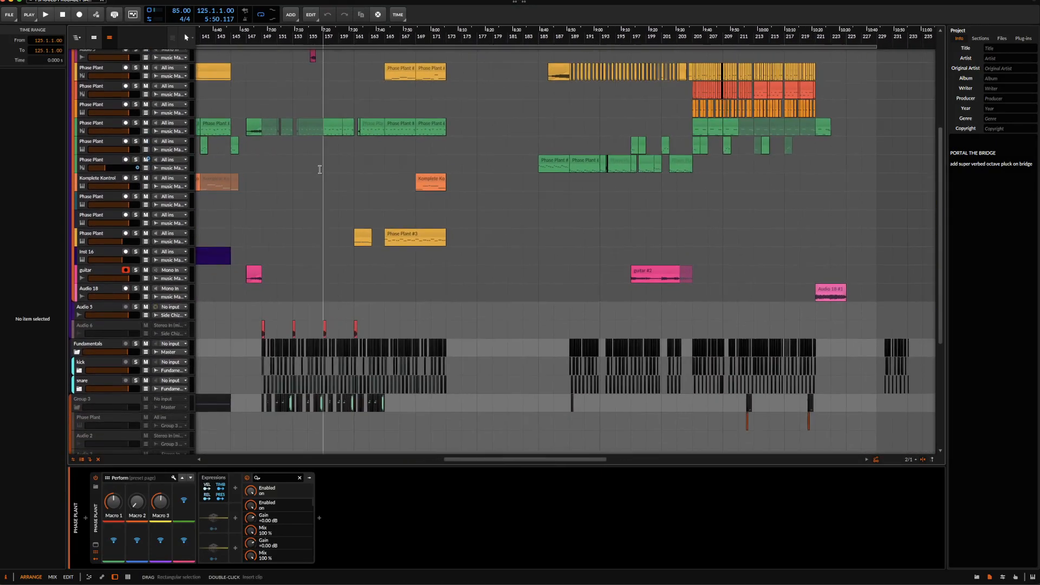
{"action": "left_click", "coordinate": [488, 159]}
{"action": "scroll", "coordinate": [488, 159], "scroll_direction": "up", "scroll_amount": 5}
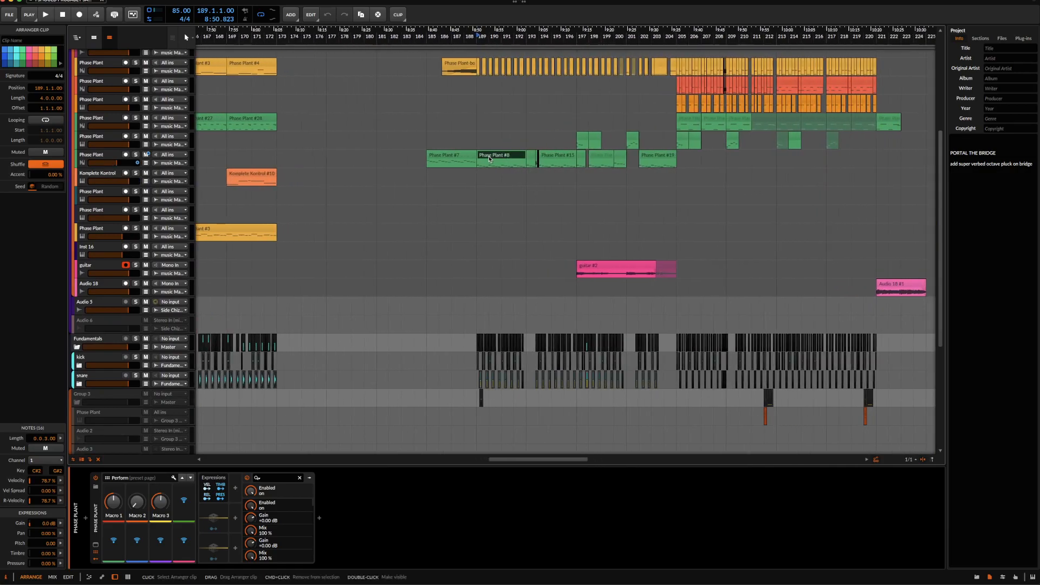
{"action": "left_click", "coordinate": [447, 154]}
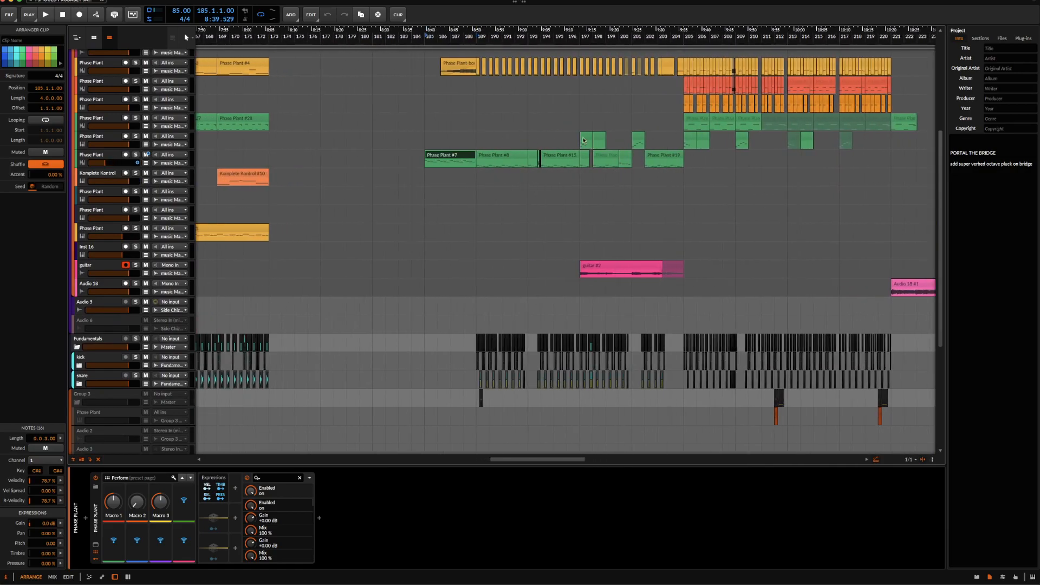
{"action": "left_click", "coordinate": [110, 154]}
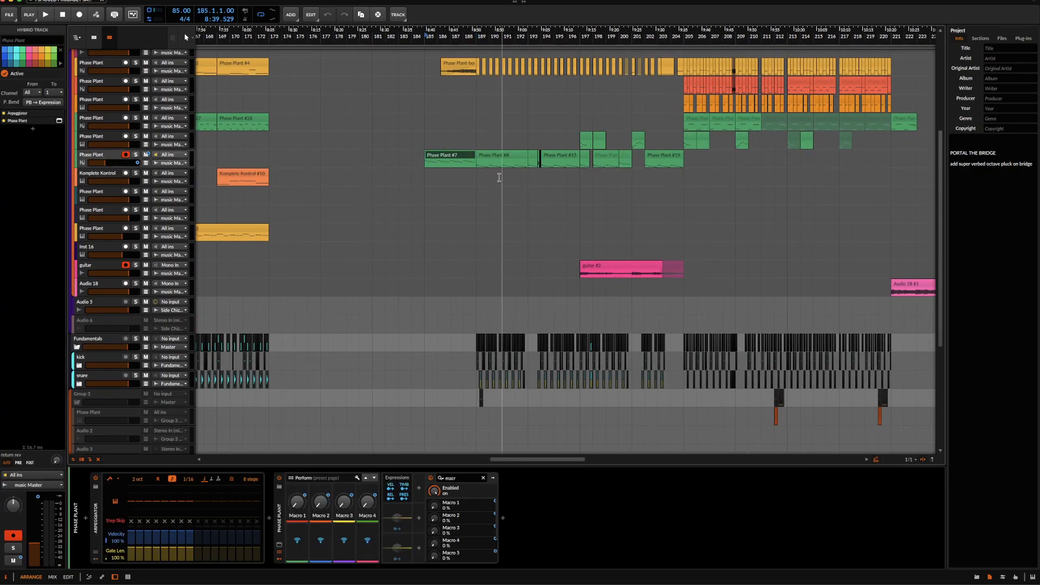
- Solo the green Phase Plant track and listen to it from the clip at bar 189
{"action": "left_click", "coordinate": [500, 157]}
{"action": "scroll", "coordinate": [501, 157], "scroll_direction": "right", "scroll_amount": 1}
{"action": "scroll", "coordinate": [501, 157], "scroll_direction": "right", "scroll_amount": 1}
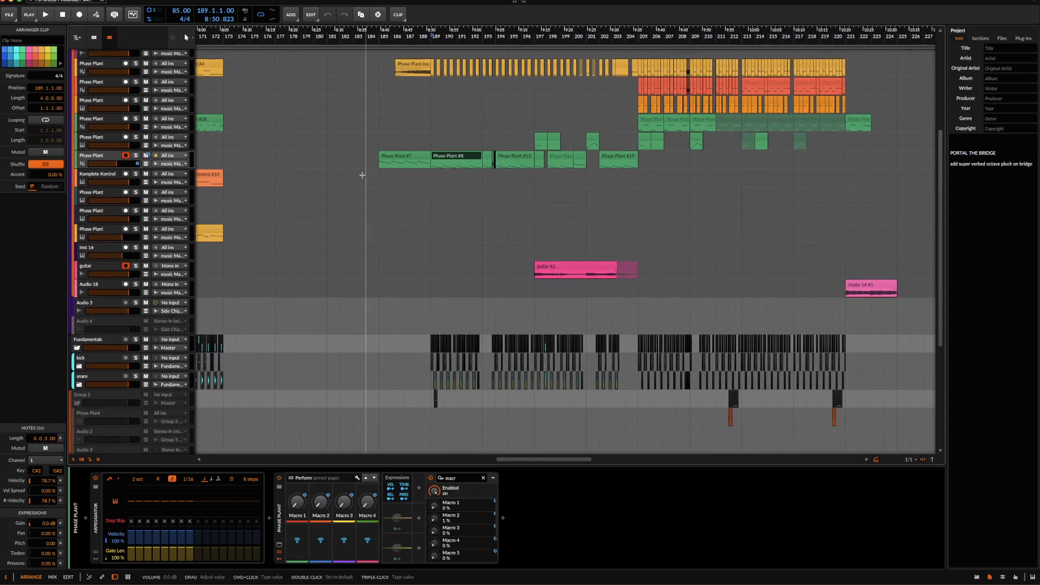
{"action": "key", "text": "space"}
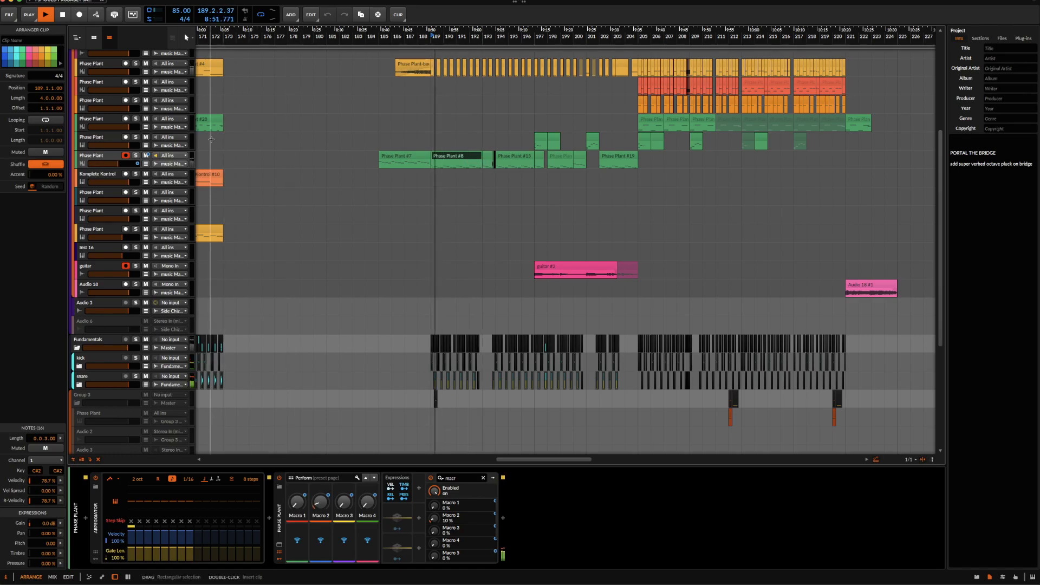
{"action": "left_click", "coordinate": [136, 155]}
{"action": "left_click", "coordinate": [136, 156]}
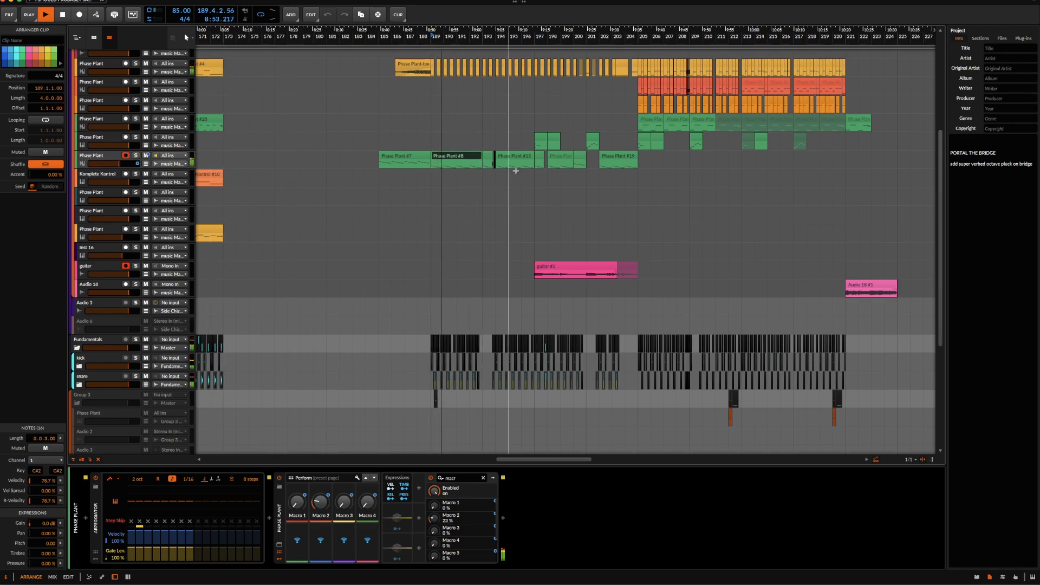
{"action": "left_click", "coordinate": [135, 156]}
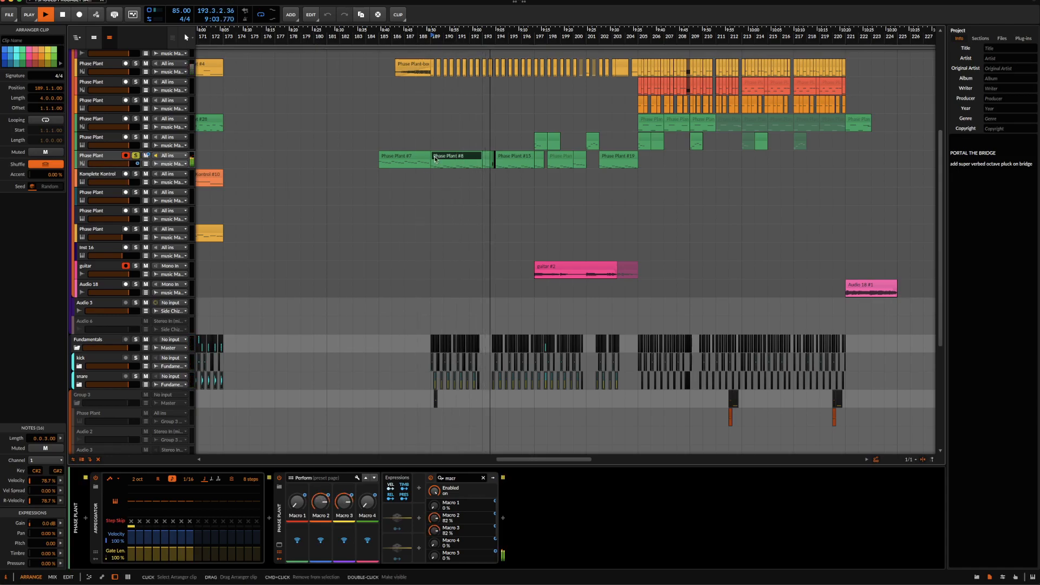
{"action": "scroll", "coordinate": [435, 159], "scroll_direction": "up", "scroll_amount": 1}
{"action": "scroll", "coordinate": [435, 158], "scroll_direction": "up", "scroll_amount": 1}
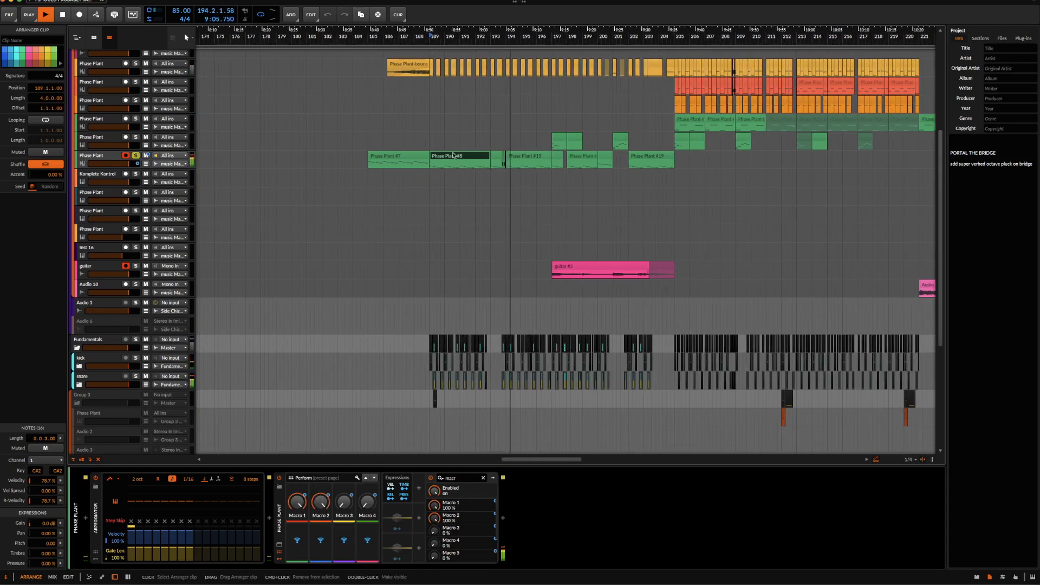
{"action": "scroll", "coordinate": [468, 155], "scroll_direction": "up", "scroll_amount": 3}
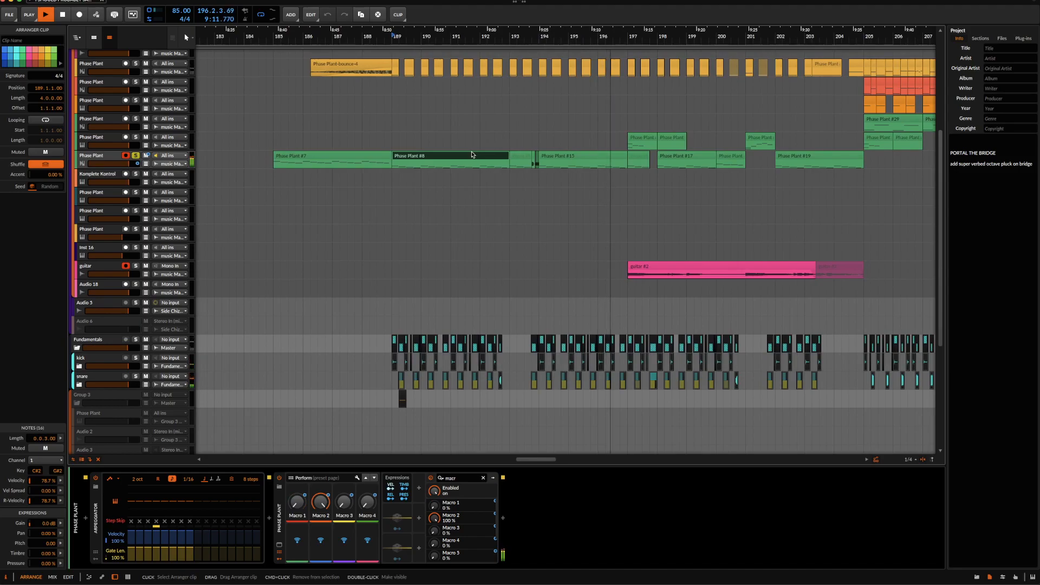
{"action": "key", "text": "space"}
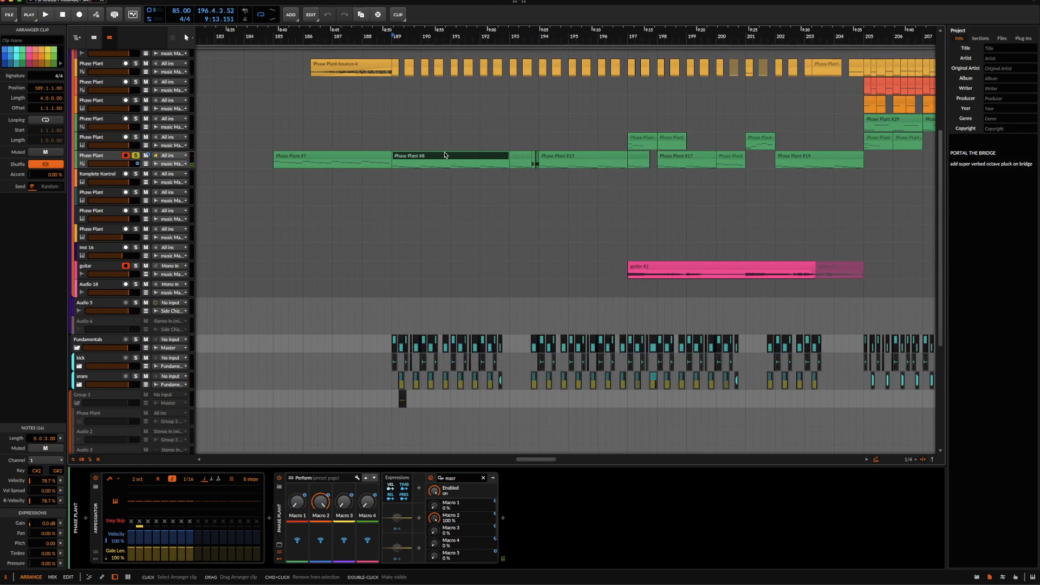
- Open the bar 189 clip in the note editor and audition its first four notes one by one
{"action": "double_click", "coordinate": [446, 155]}
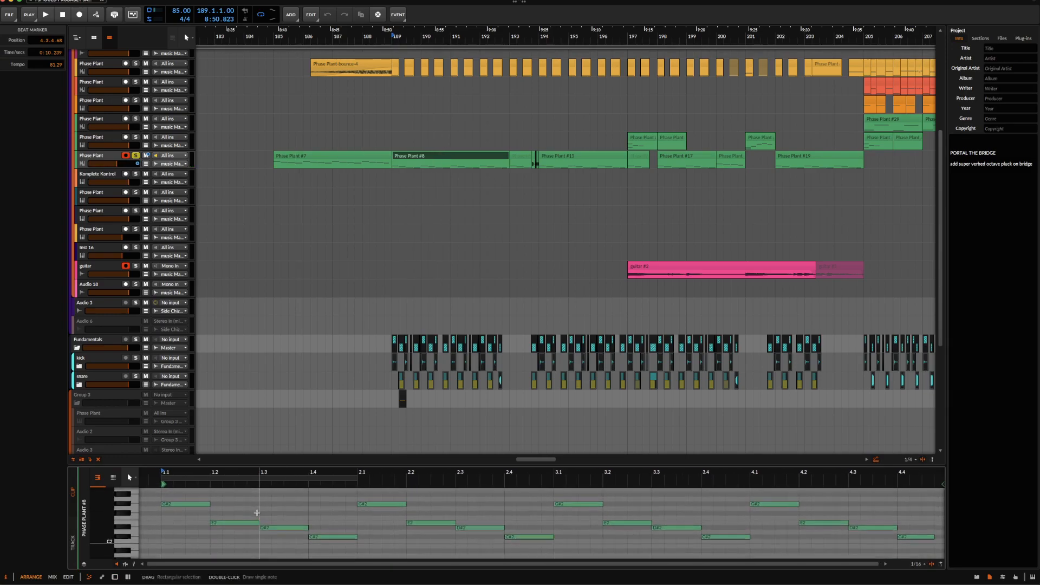
{"action": "left_click", "coordinate": [182, 506]}
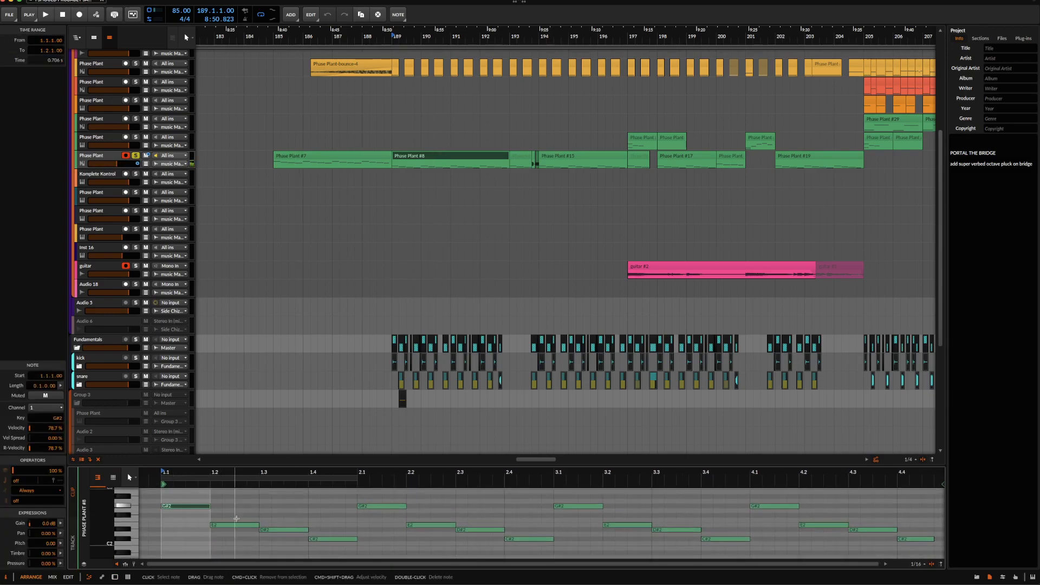
{"action": "left_click", "coordinate": [235, 524]}
{"action": "left_click", "coordinate": [302, 529]}
{"action": "left_click", "coordinate": [319, 539]}
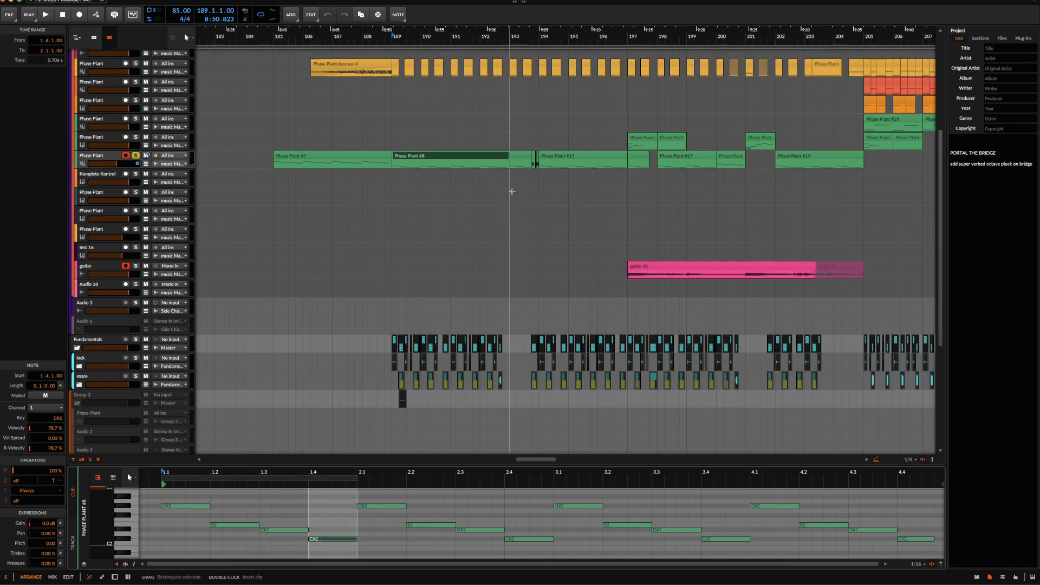
- Disable the Arpeggiator on the green Phase Plant track and play its clip from bar 189
{"action": "left_click", "coordinate": [468, 158]}
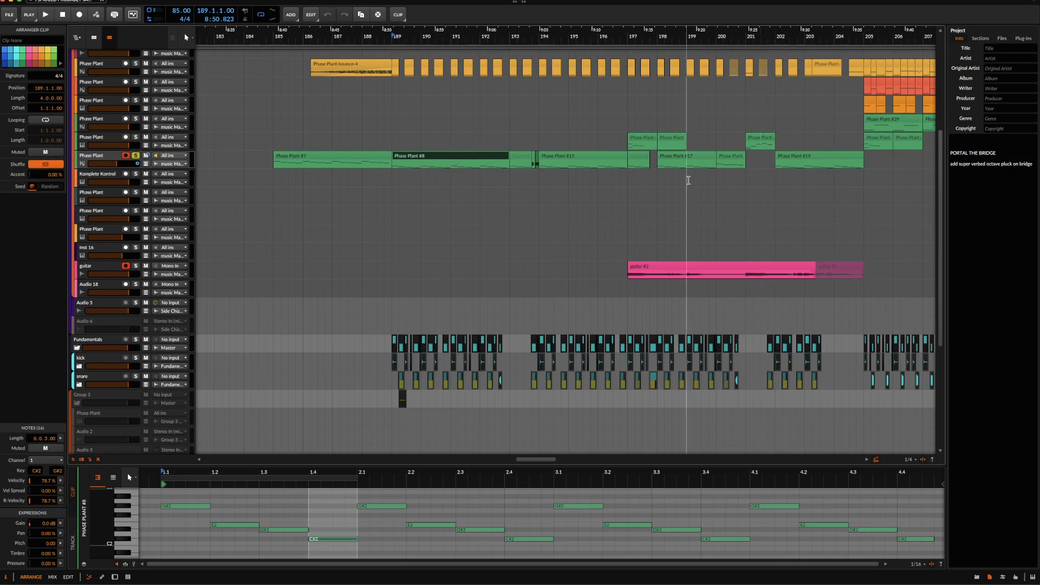
{"action": "key", "text": "d"}
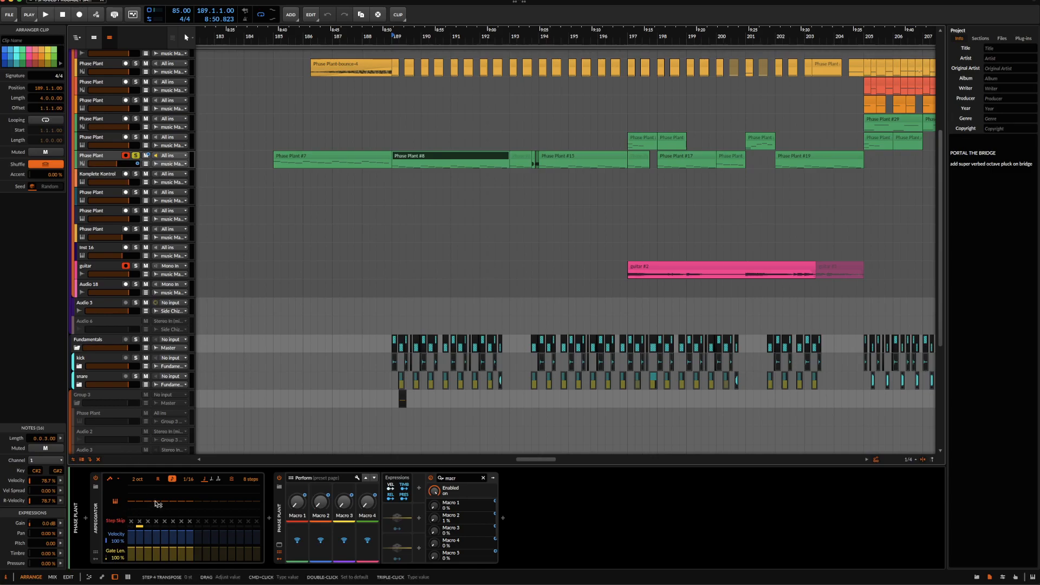
{"action": "left_click", "coordinate": [111, 497]}
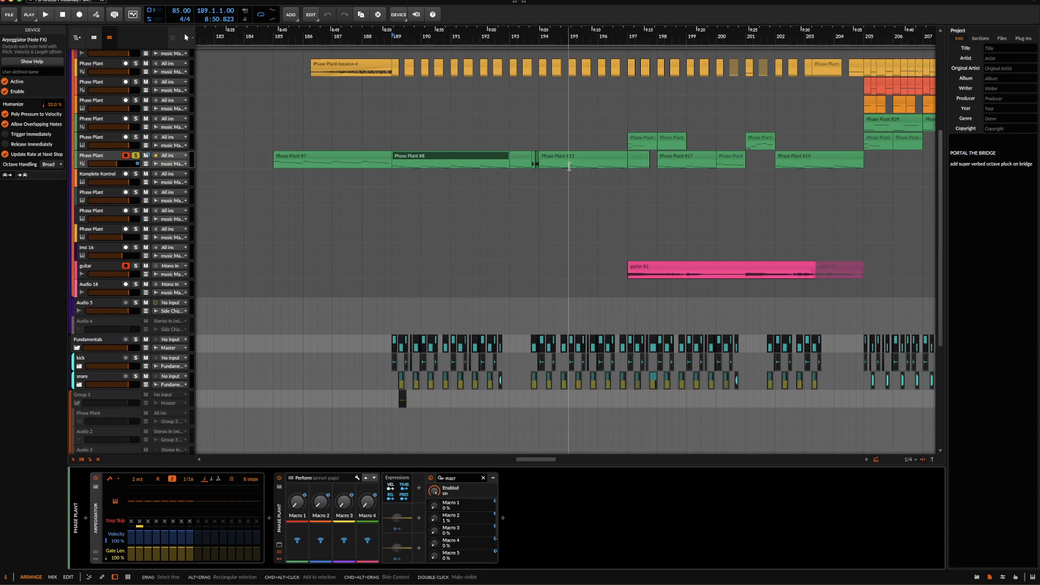
{"action": "left_click", "coordinate": [96, 478]}
{"action": "left_click", "coordinate": [492, 159]}
{"action": "key", "text": "space"}
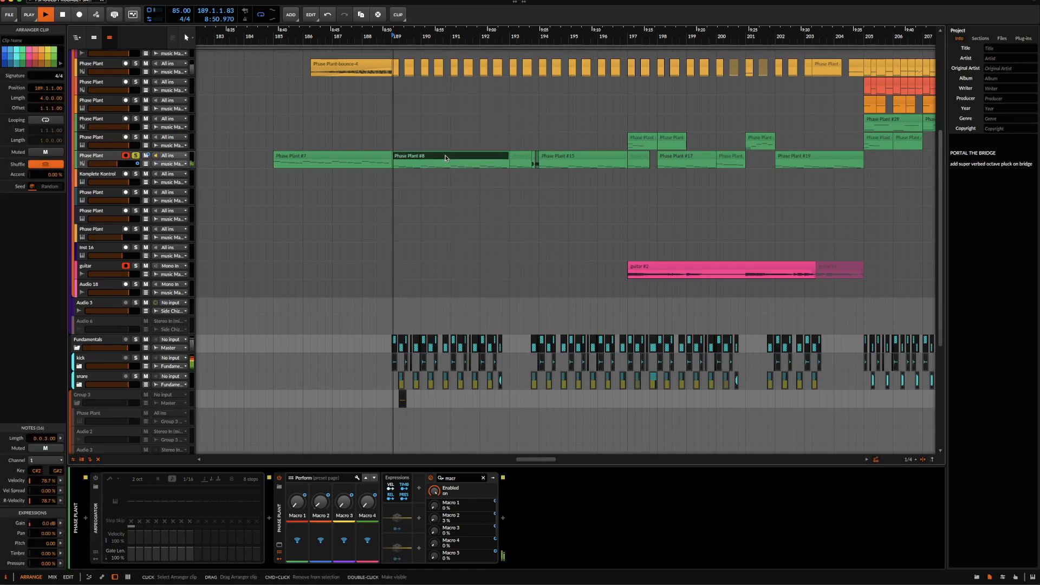
- Play the green Phase Plant track's clip from bar 194 without the Arpeggiator and re-enable the Arpeggiator
{"action": "left_click", "coordinate": [567, 156]}
{"action": "key", "text": "space"}
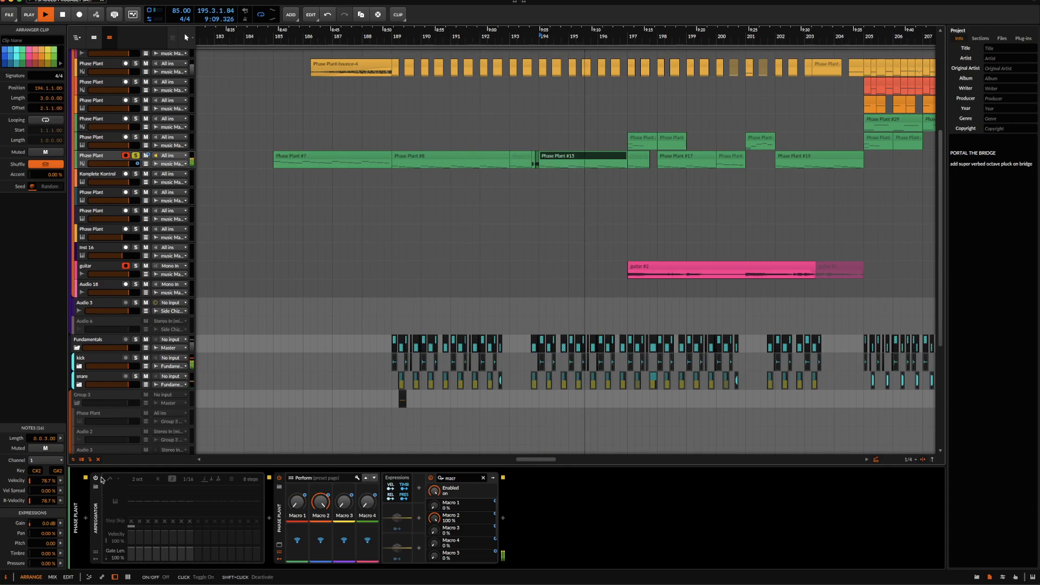
{"action": "key", "text": "space"}
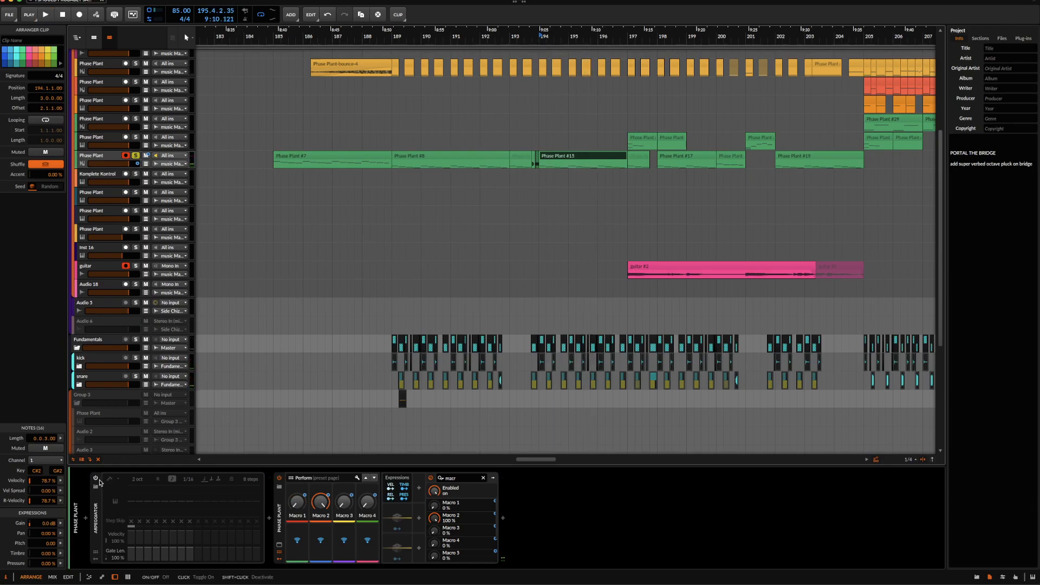
{"action": "left_click", "coordinate": [96, 478]}
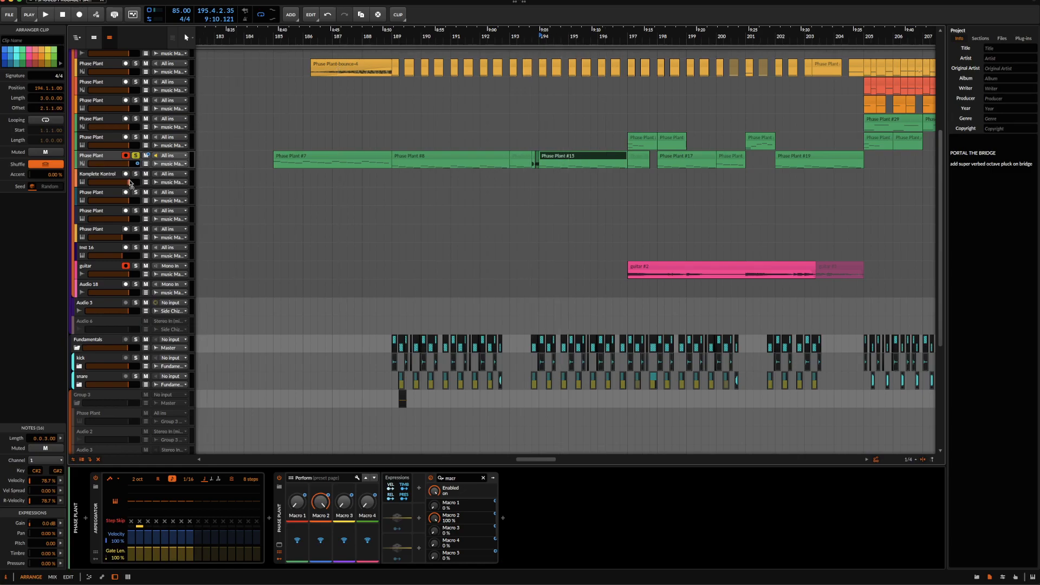
- Unsolo the green Phase Plant track and listen to it with the other tracks from bar 194
{"action": "left_click", "coordinate": [136, 153]}
{"action": "key", "text": "space"}
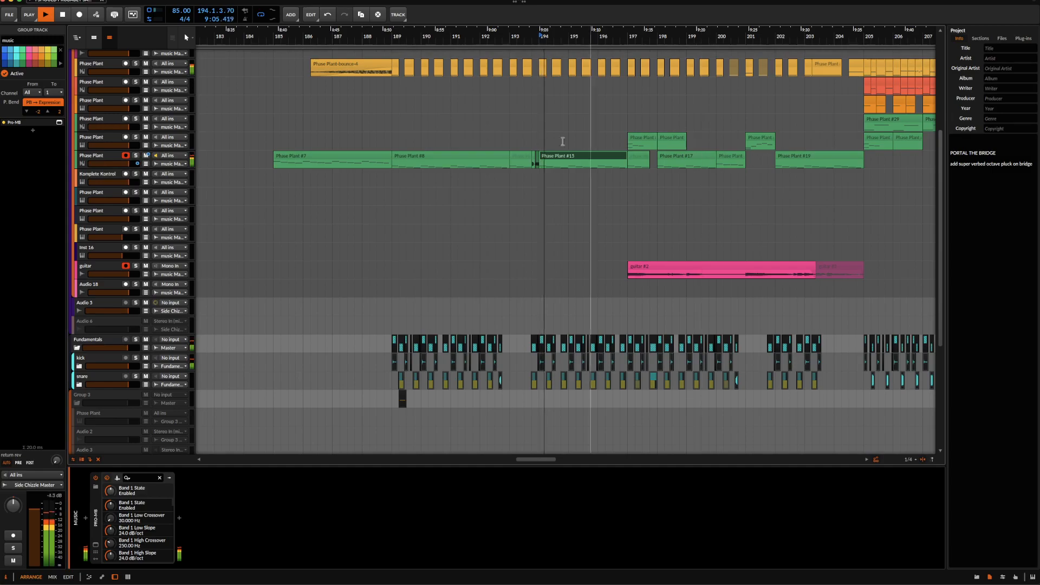
{"action": "scroll", "coordinate": [479, 144], "scroll_direction": "up", "scroll_amount": 3}
{"action": "scroll", "coordinate": [479, 145], "scroll_direction": "right", "scroll_amount": 5}
{"action": "scroll", "coordinate": [478, 144], "scroll_direction": "down", "scroll_amount": 2}
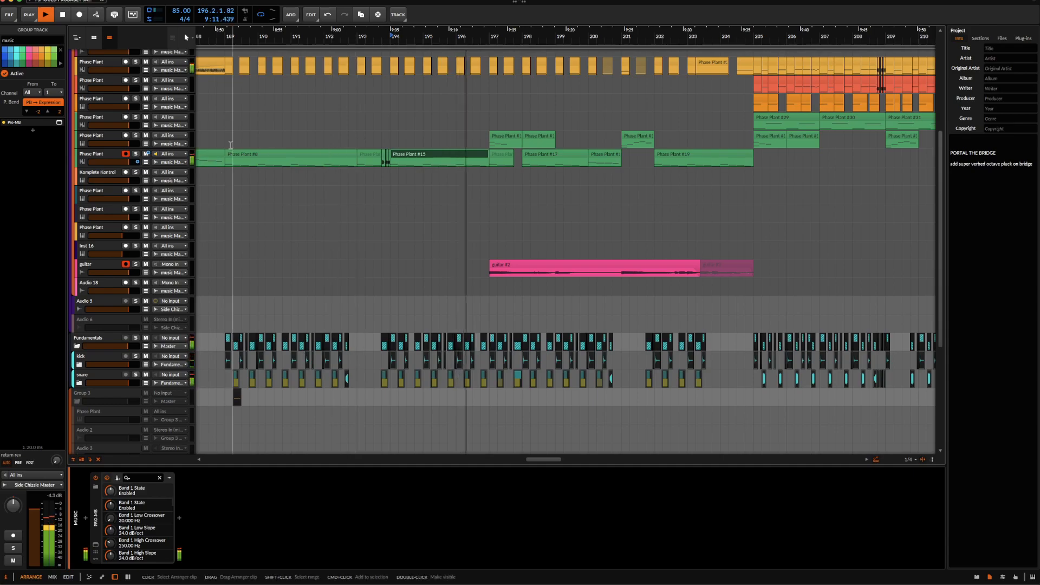
{"action": "key", "text": "space"}
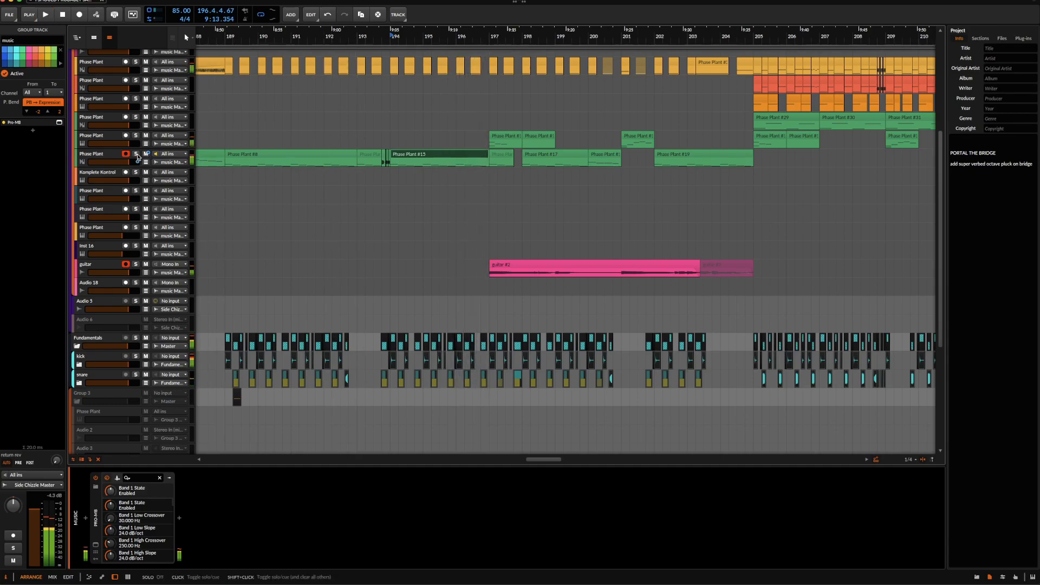
- Show the green Phase Plant track's devices and select the time range 193.4 to 194.1 over its short audio clips
{"action": "left_click", "coordinate": [292, 156]}
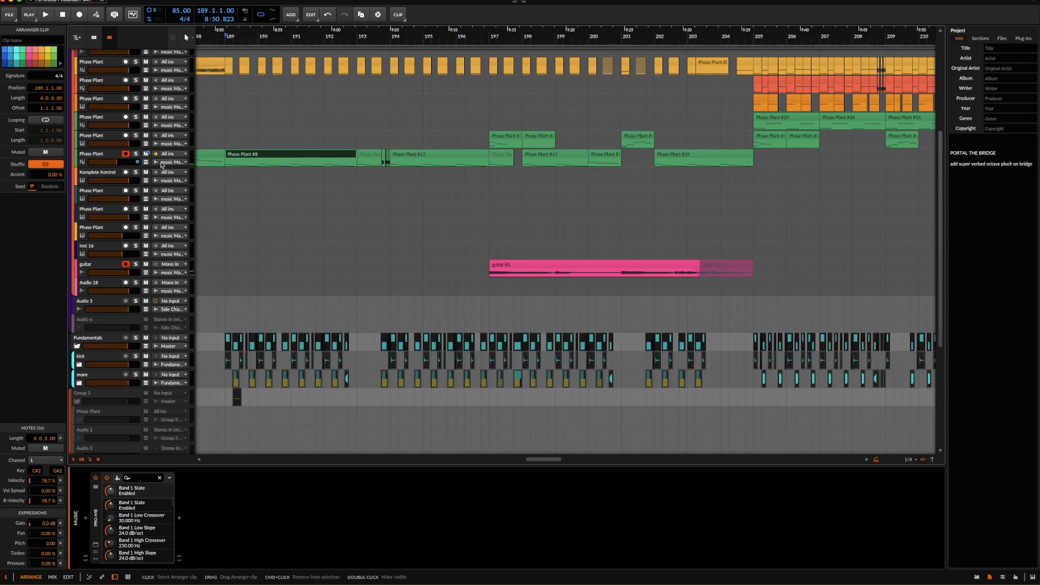
{"action": "left_click", "coordinate": [107, 154]}
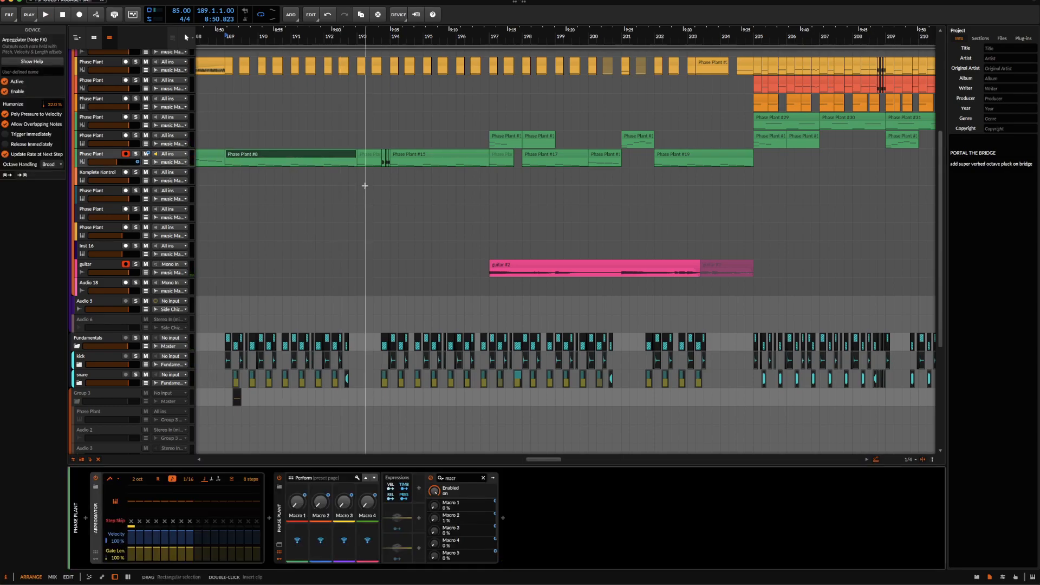
{"action": "scroll", "coordinate": [364, 185], "scroll_direction": "up", "scroll_amount": 3}
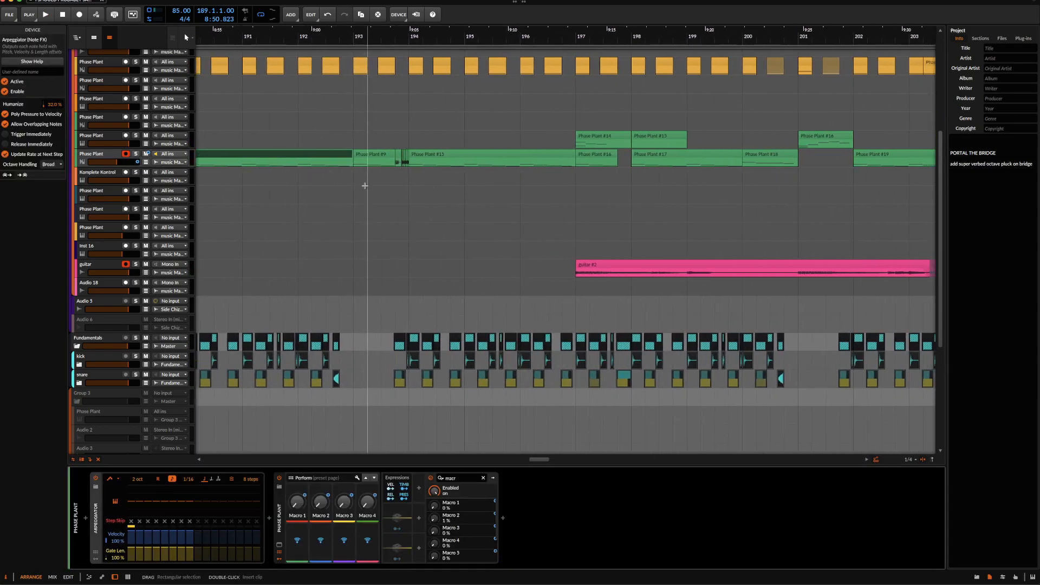
{"action": "scroll", "coordinate": [373, 174], "scroll_direction": "down", "scroll_amount": 2}
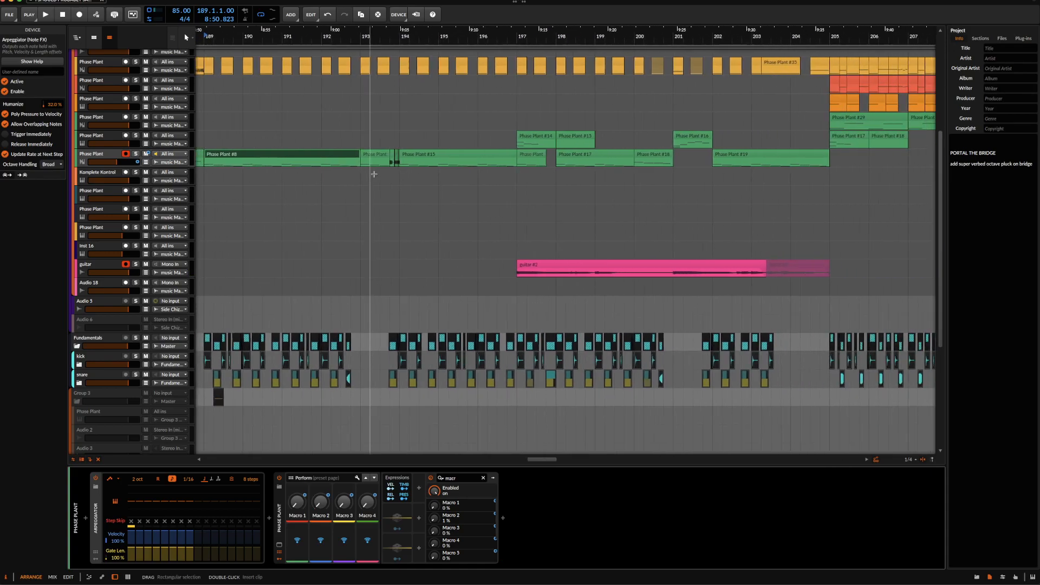
{"action": "scroll", "coordinate": [374, 174], "scroll_direction": "up", "scroll_amount": 3}
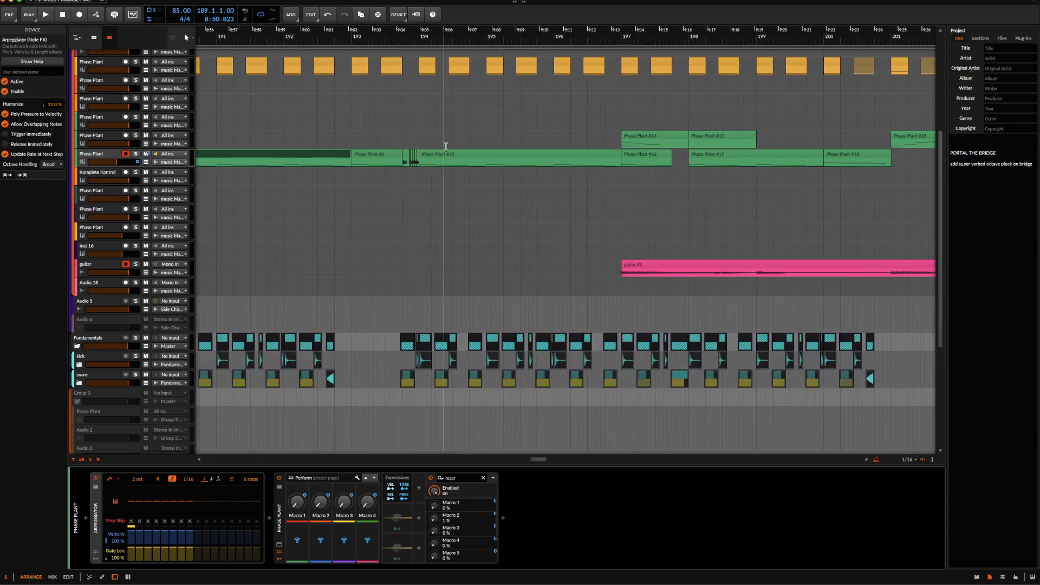
{"action": "scroll", "coordinate": [447, 146], "scroll_direction": "up", "scroll_amount": 1}
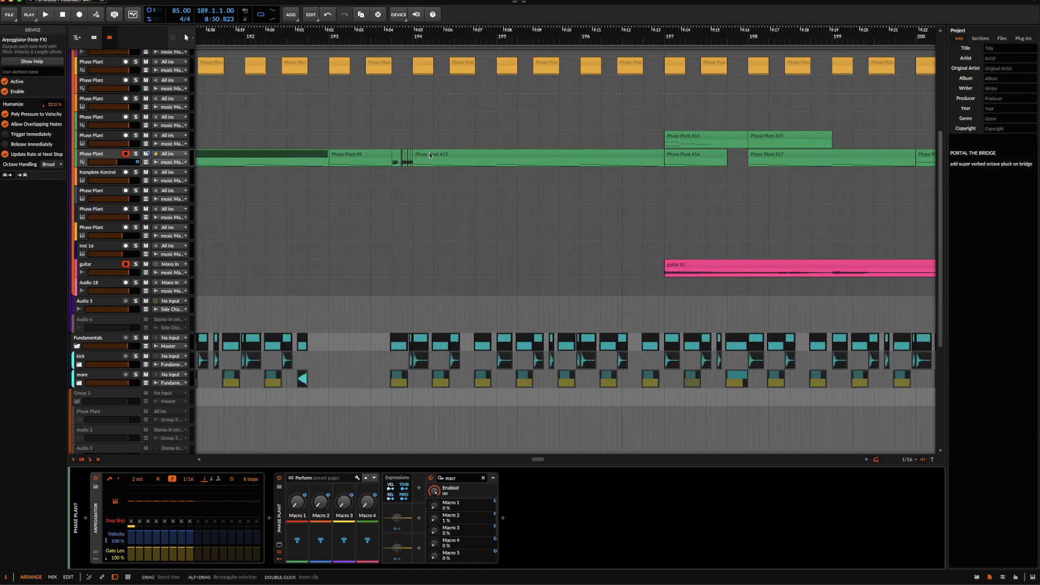
{"action": "scroll", "coordinate": [375, 164], "scroll_direction": "up", "scroll_amount": 3}
{"action": "left_click_drag", "start_coordinate": [376, 164], "coordinate": [415, 164]}
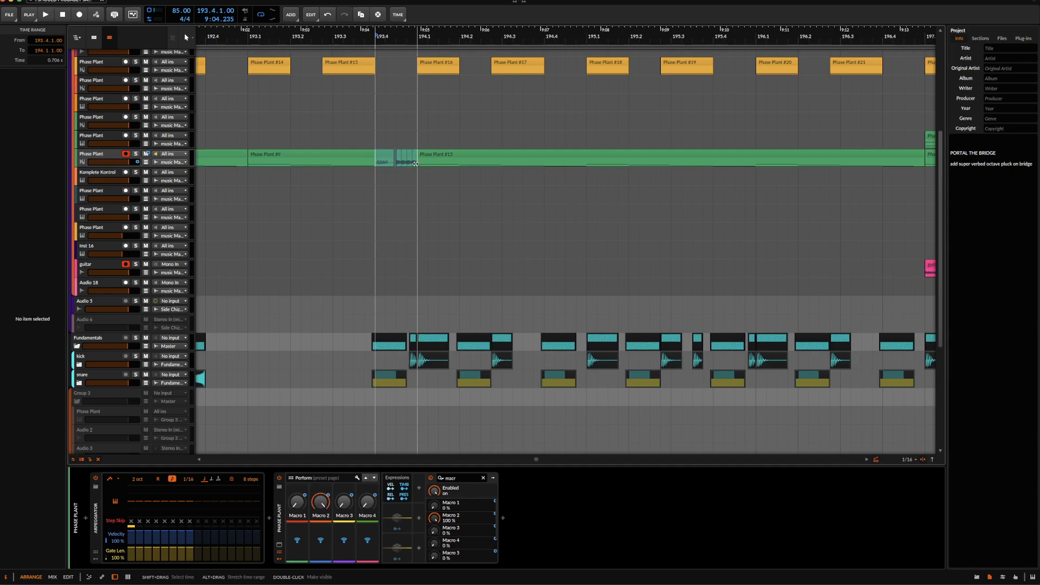
- Select the short bounced audio clip at 193.4 on the green track and play the song from there
{"action": "left_click", "coordinate": [321, 154]}
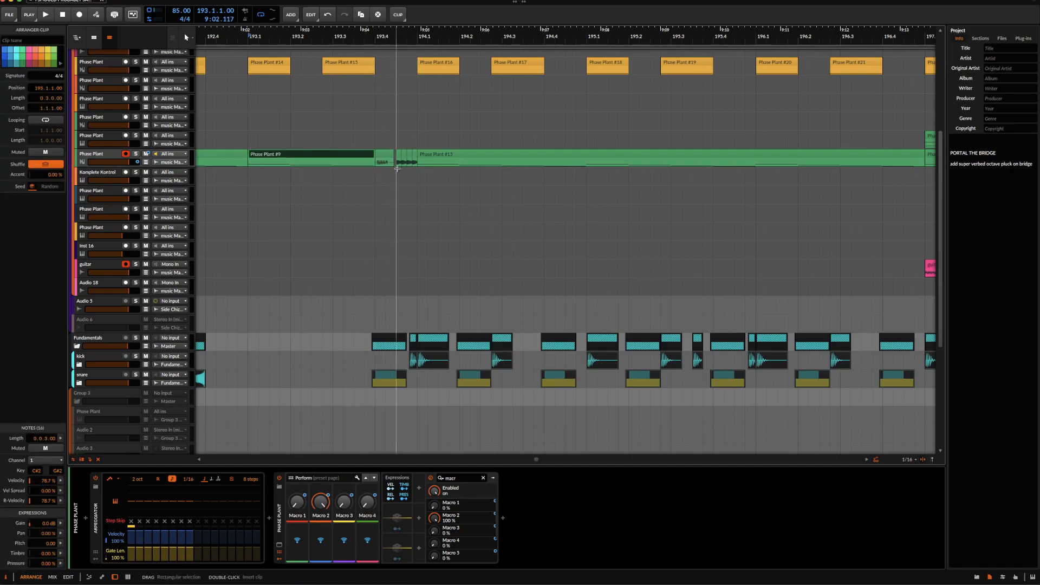
{"action": "left_click", "coordinate": [385, 158]}
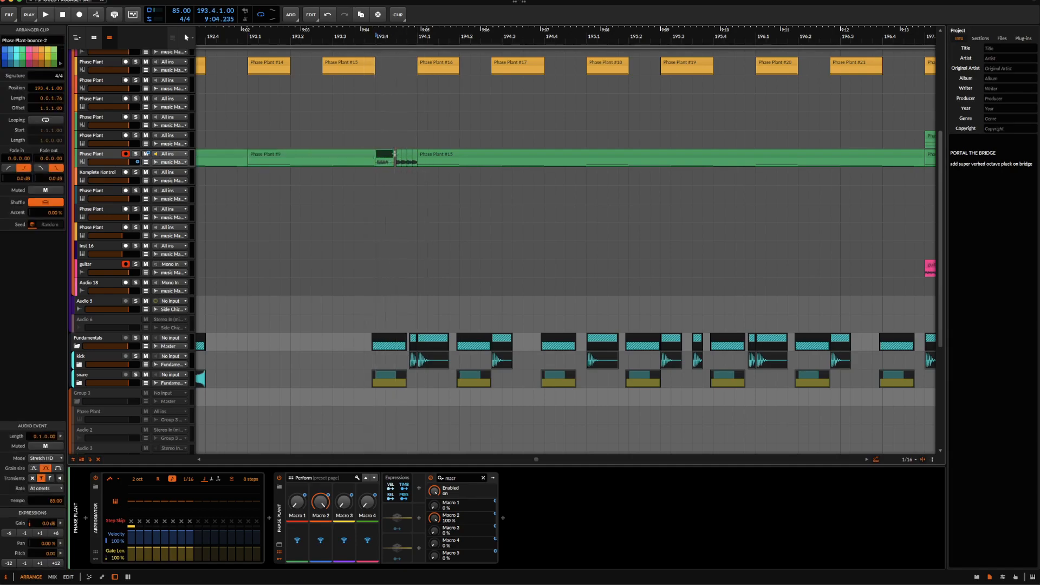
{"action": "key", "text": "space"}
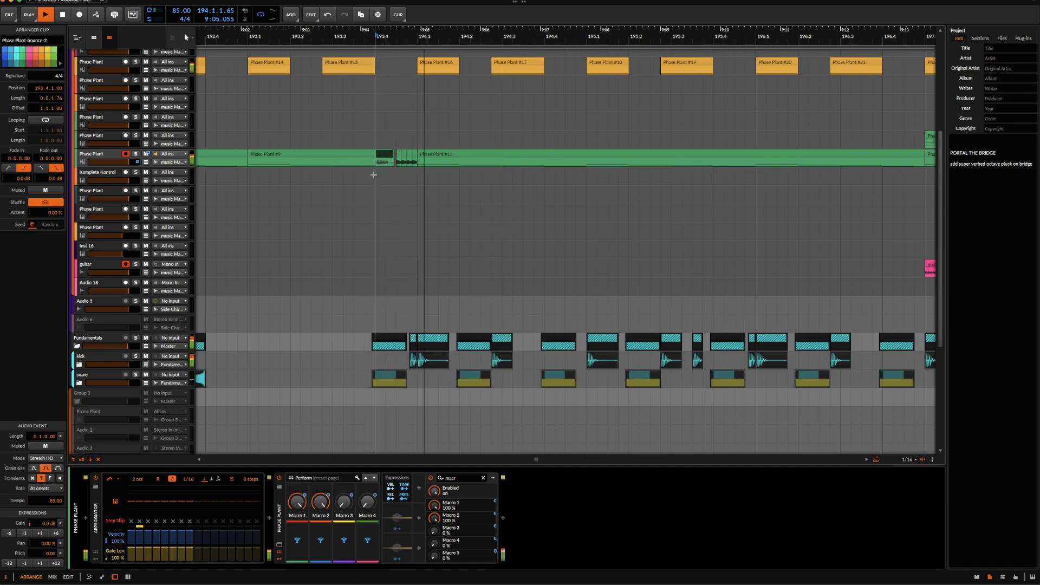
{"action": "scroll", "coordinate": [371, 169], "scroll_direction": "down", "scroll_amount": 2}
{"action": "key", "text": "space"}
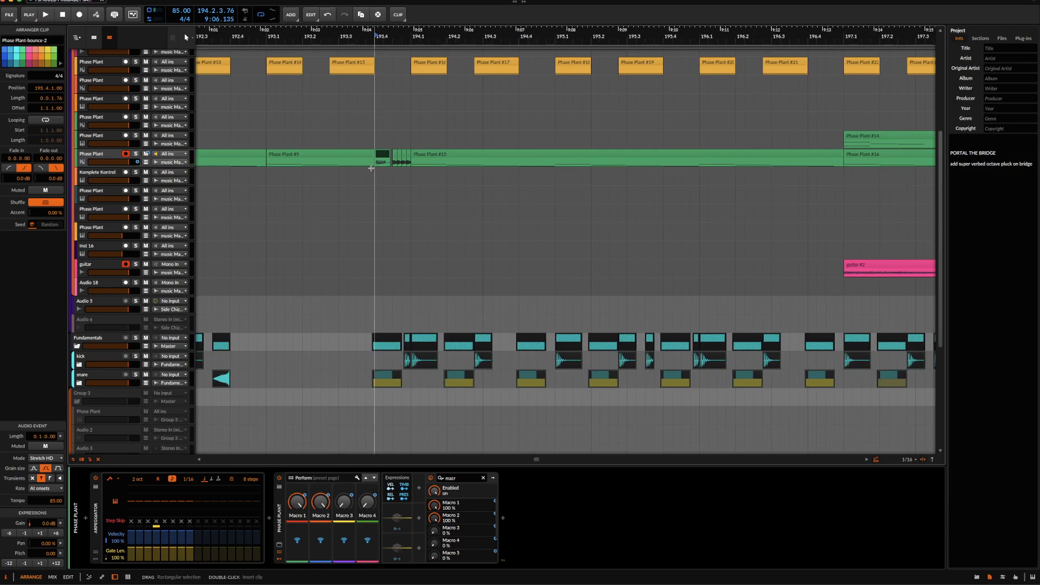
- Open the Phase Plant instrument for the bar 194 clip, review its Lane 1 effects from Flanger to Filter, and close it
{"action": "left_click", "coordinate": [422, 160]}
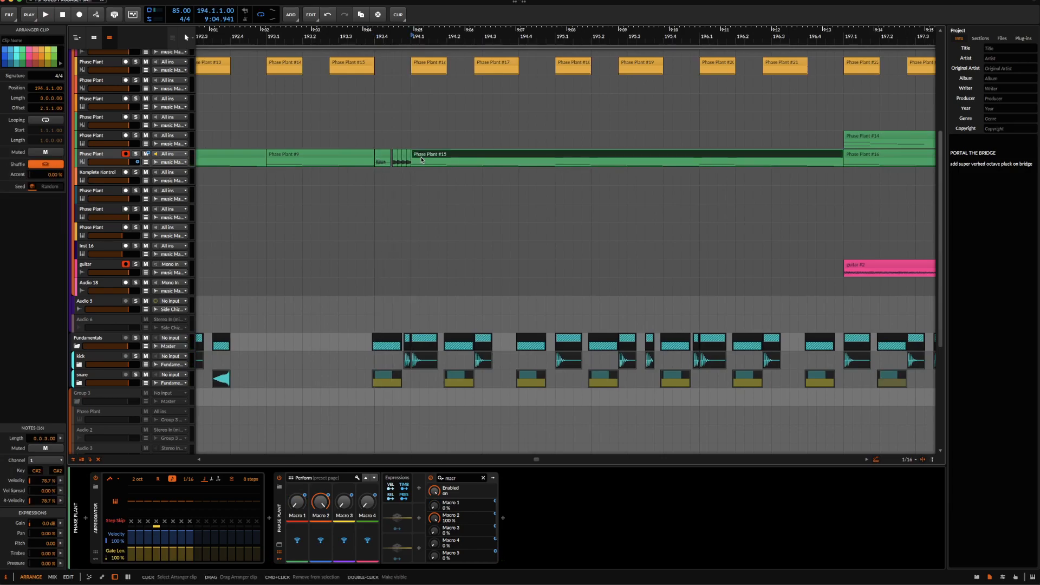
{"action": "left_click", "coordinate": [281, 546]}
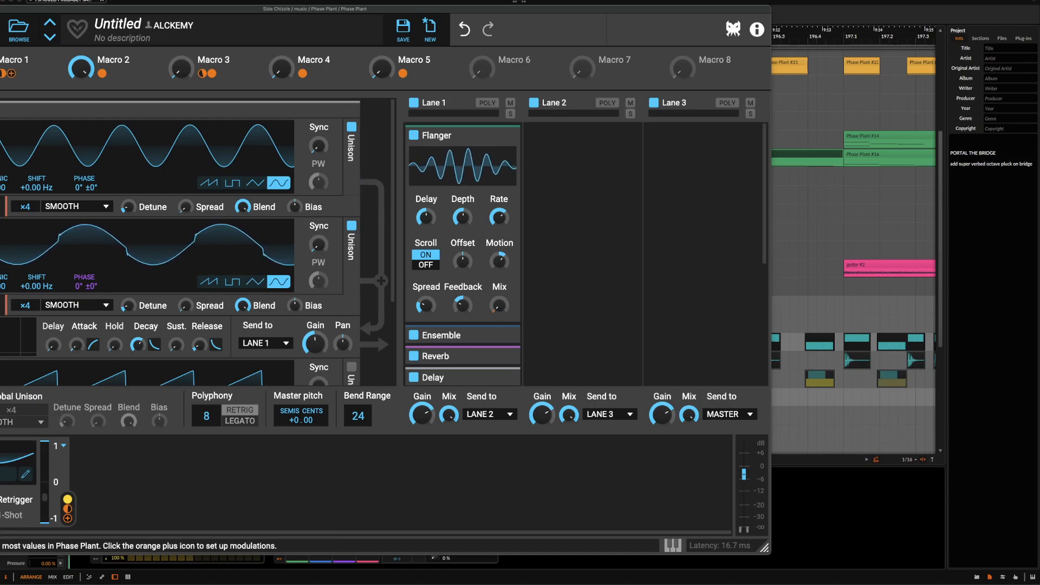
{"action": "scroll", "coordinate": [422, 228], "scroll_direction": "down", "scroll_amount": 1}
{"action": "scroll", "coordinate": [421, 228], "scroll_direction": "down", "scroll_amount": 1}
{"action": "scroll", "coordinate": [421, 228], "scroll_direction": "down", "scroll_amount": 2}
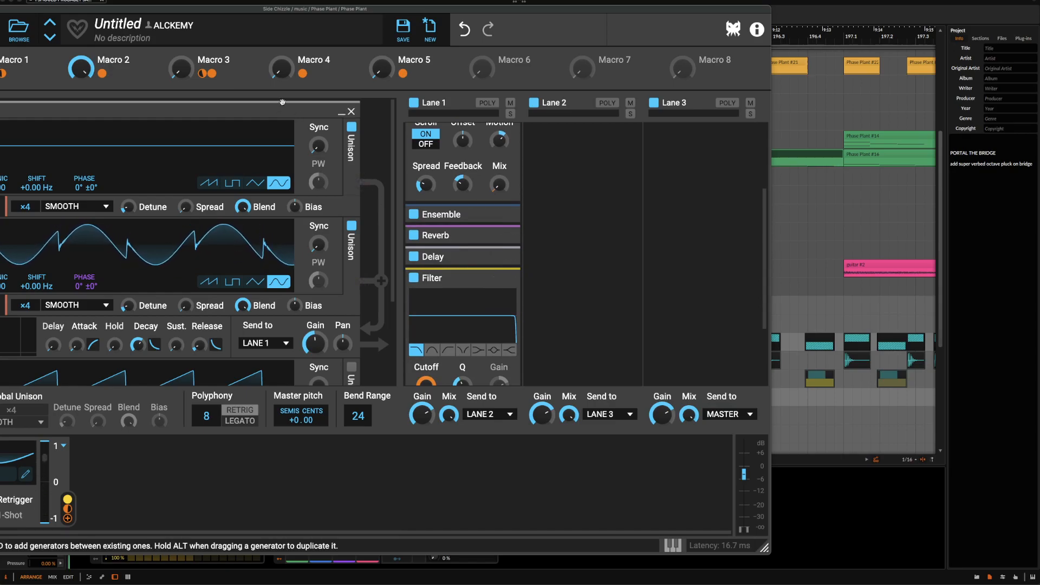
{"action": "key", "text": "super+w"}
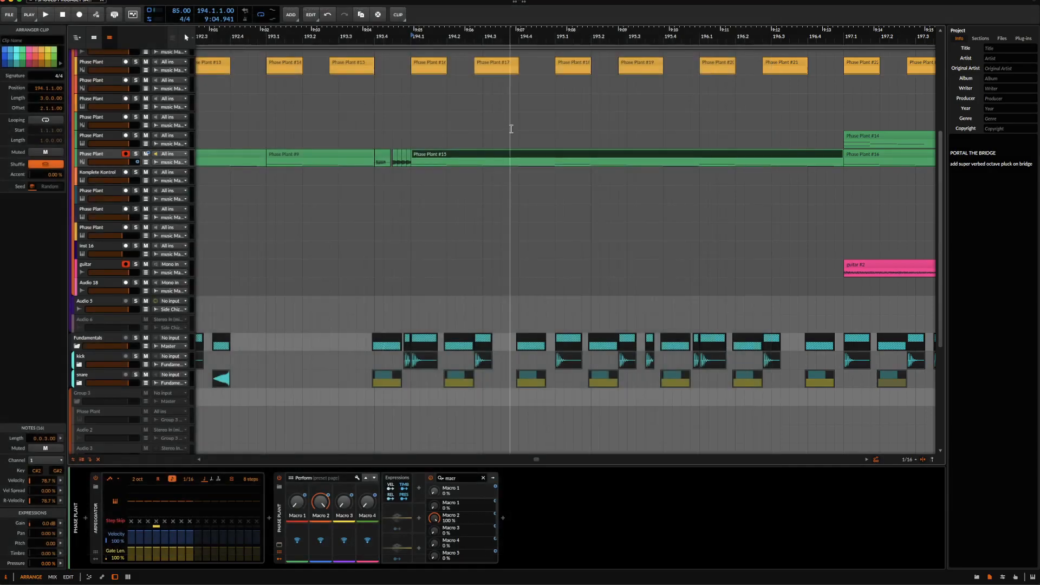
- Show the green Phase Plant track's automation lane and step through the curves for Macro 1 to Macro 4
{"action": "left_click", "coordinate": [104, 156]}
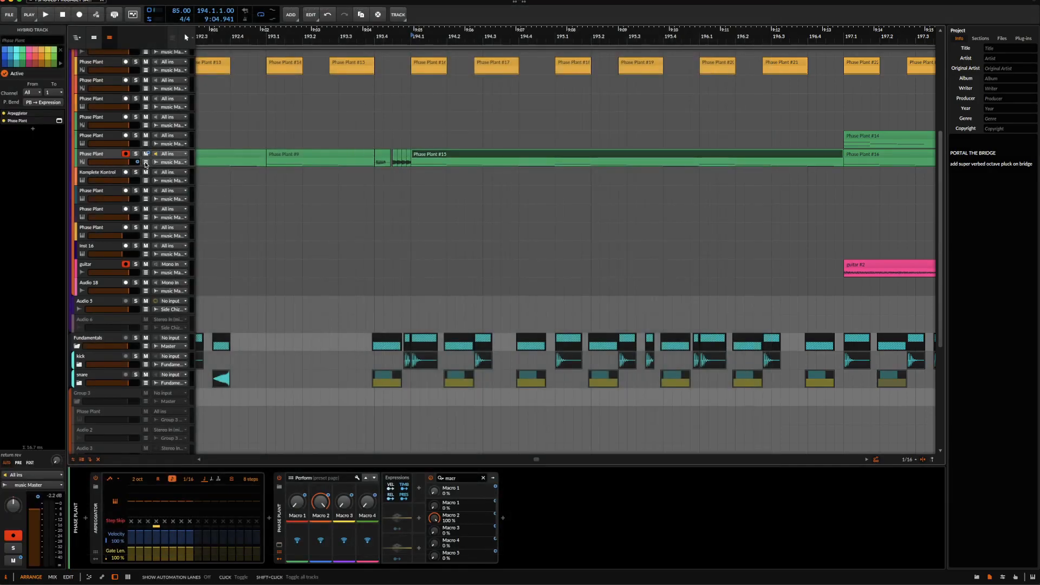
{"action": "left_click", "coordinate": [146, 162]}
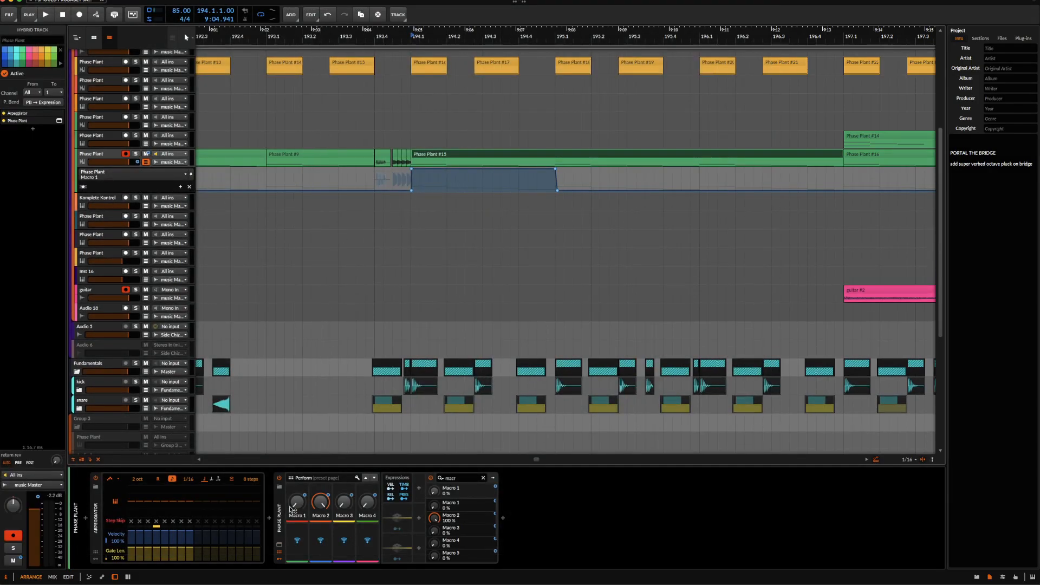
{"action": "left_click", "coordinate": [321, 503]}
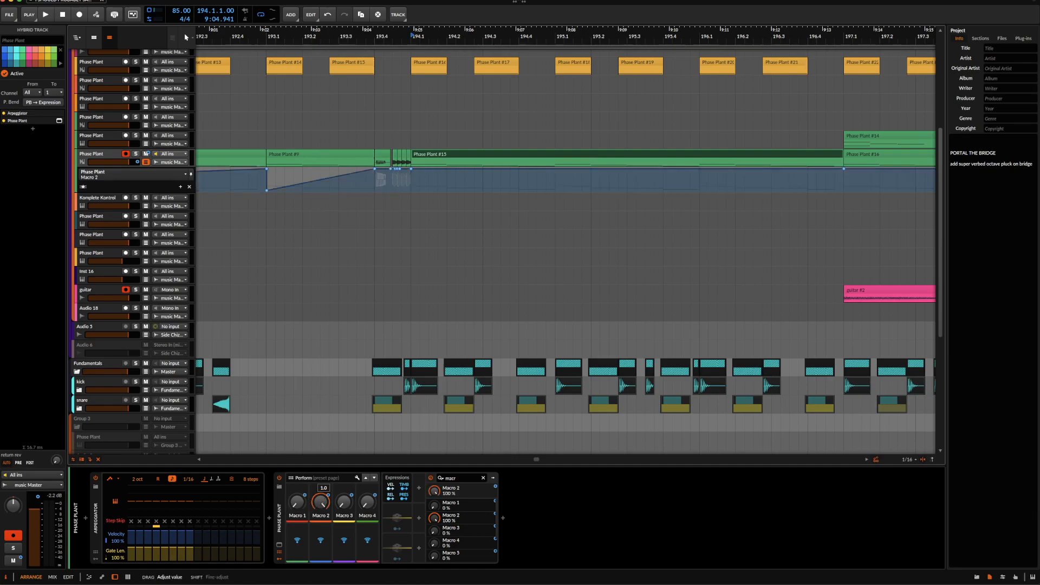
{"action": "left_click", "coordinate": [343, 507]}
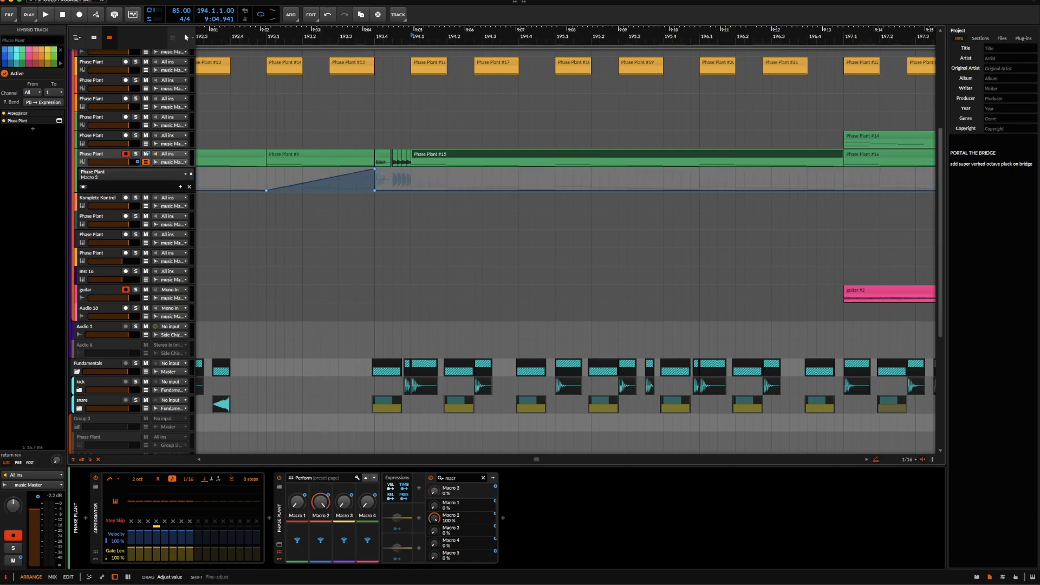
{"action": "left_click", "coordinate": [367, 503]}
- Examine the Macro 4 automation ramp that starts at bar 203 on the green Phase Plant track
{"action": "scroll", "coordinate": [442, 248], "scroll_direction": "down", "scroll_amount": 2}
{"action": "scroll", "coordinate": [441, 248], "scroll_direction": "down", "scroll_amount": 4}
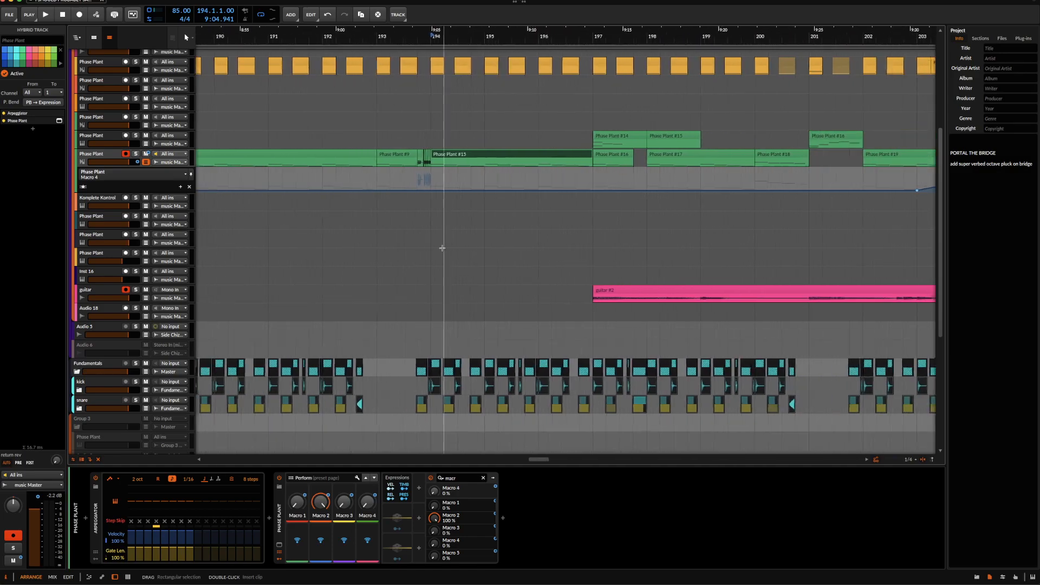
{"action": "scroll", "coordinate": [442, 248], "scroll_direction": "right", "scroll_amount": 2}
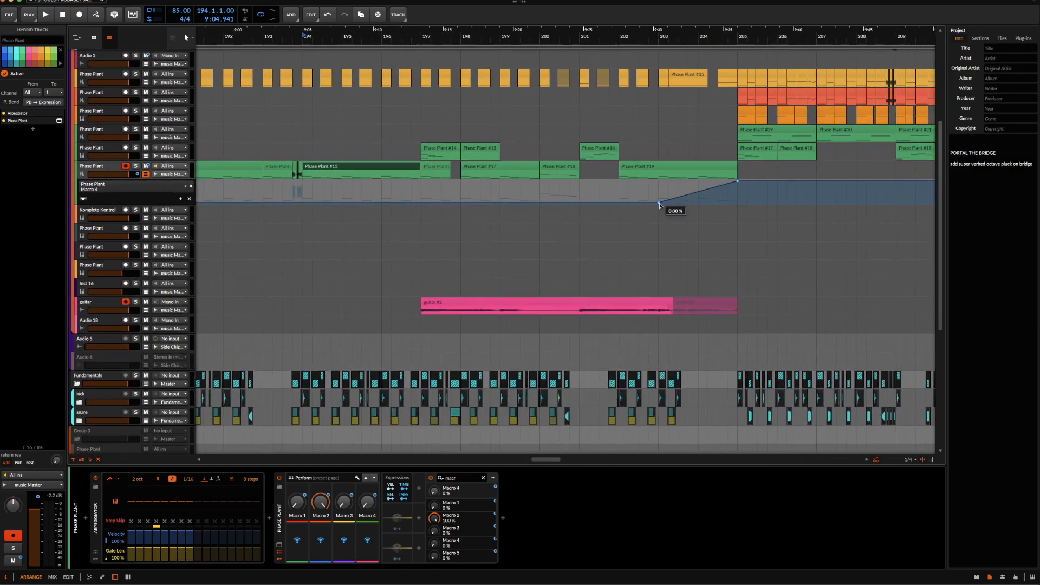
{"action": "left_click", "coordinate": [658, 192]}
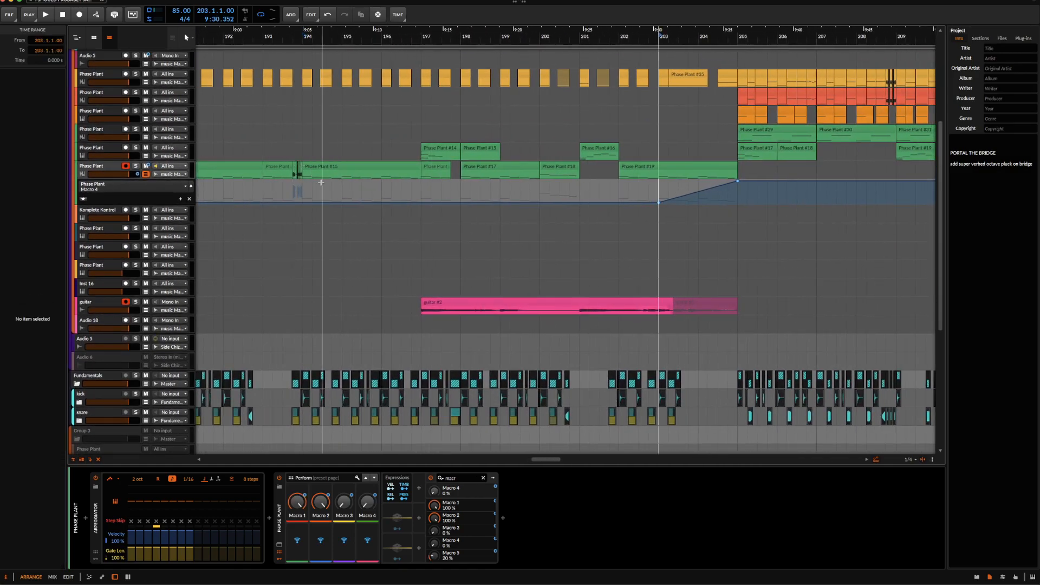
{"action": "left_click", "coordinate": [344, 194]}
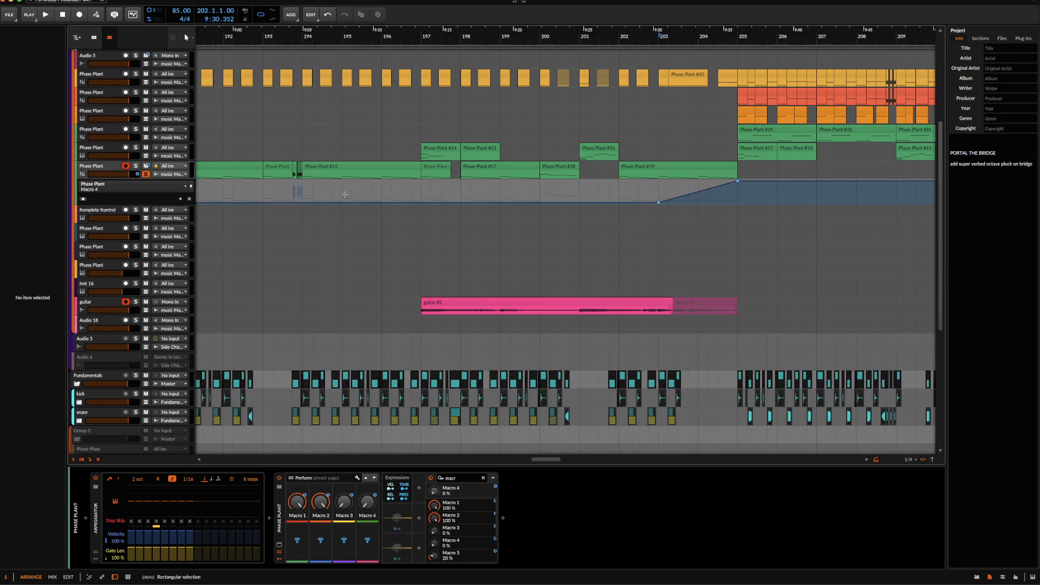